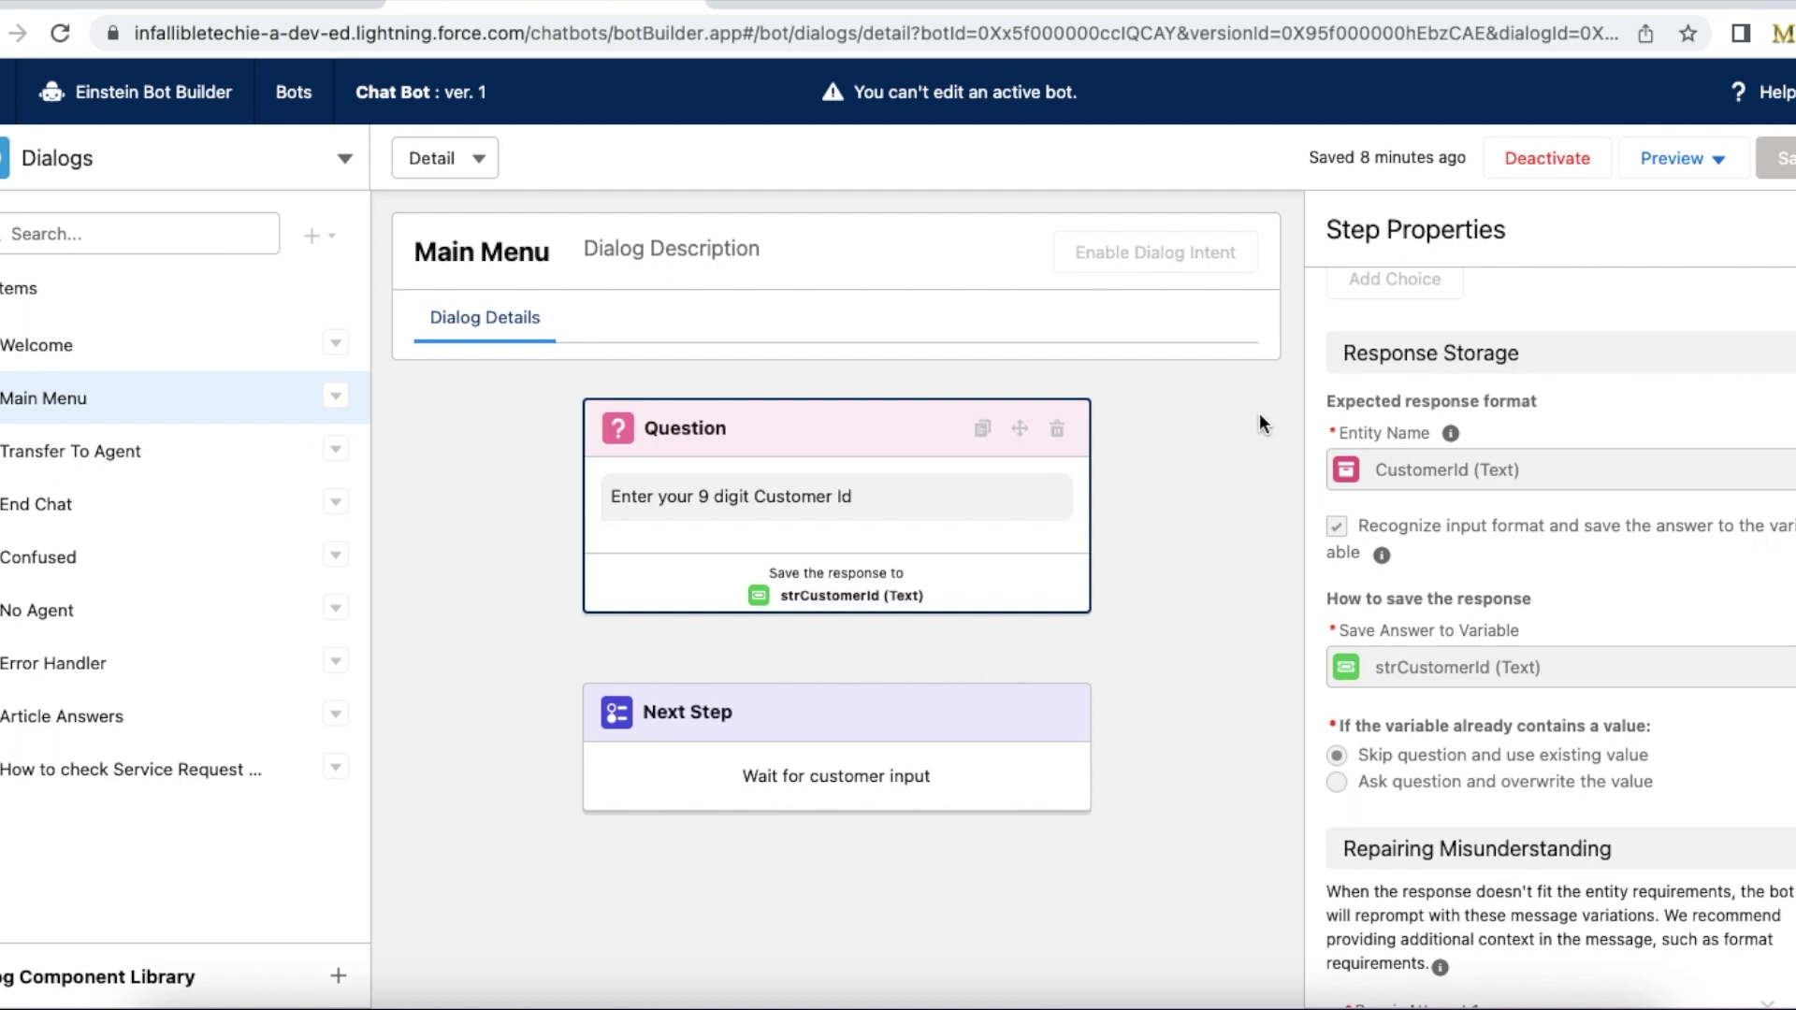
Step: Open the CustomerId entity from the bot's Entities list
click(281, 176)
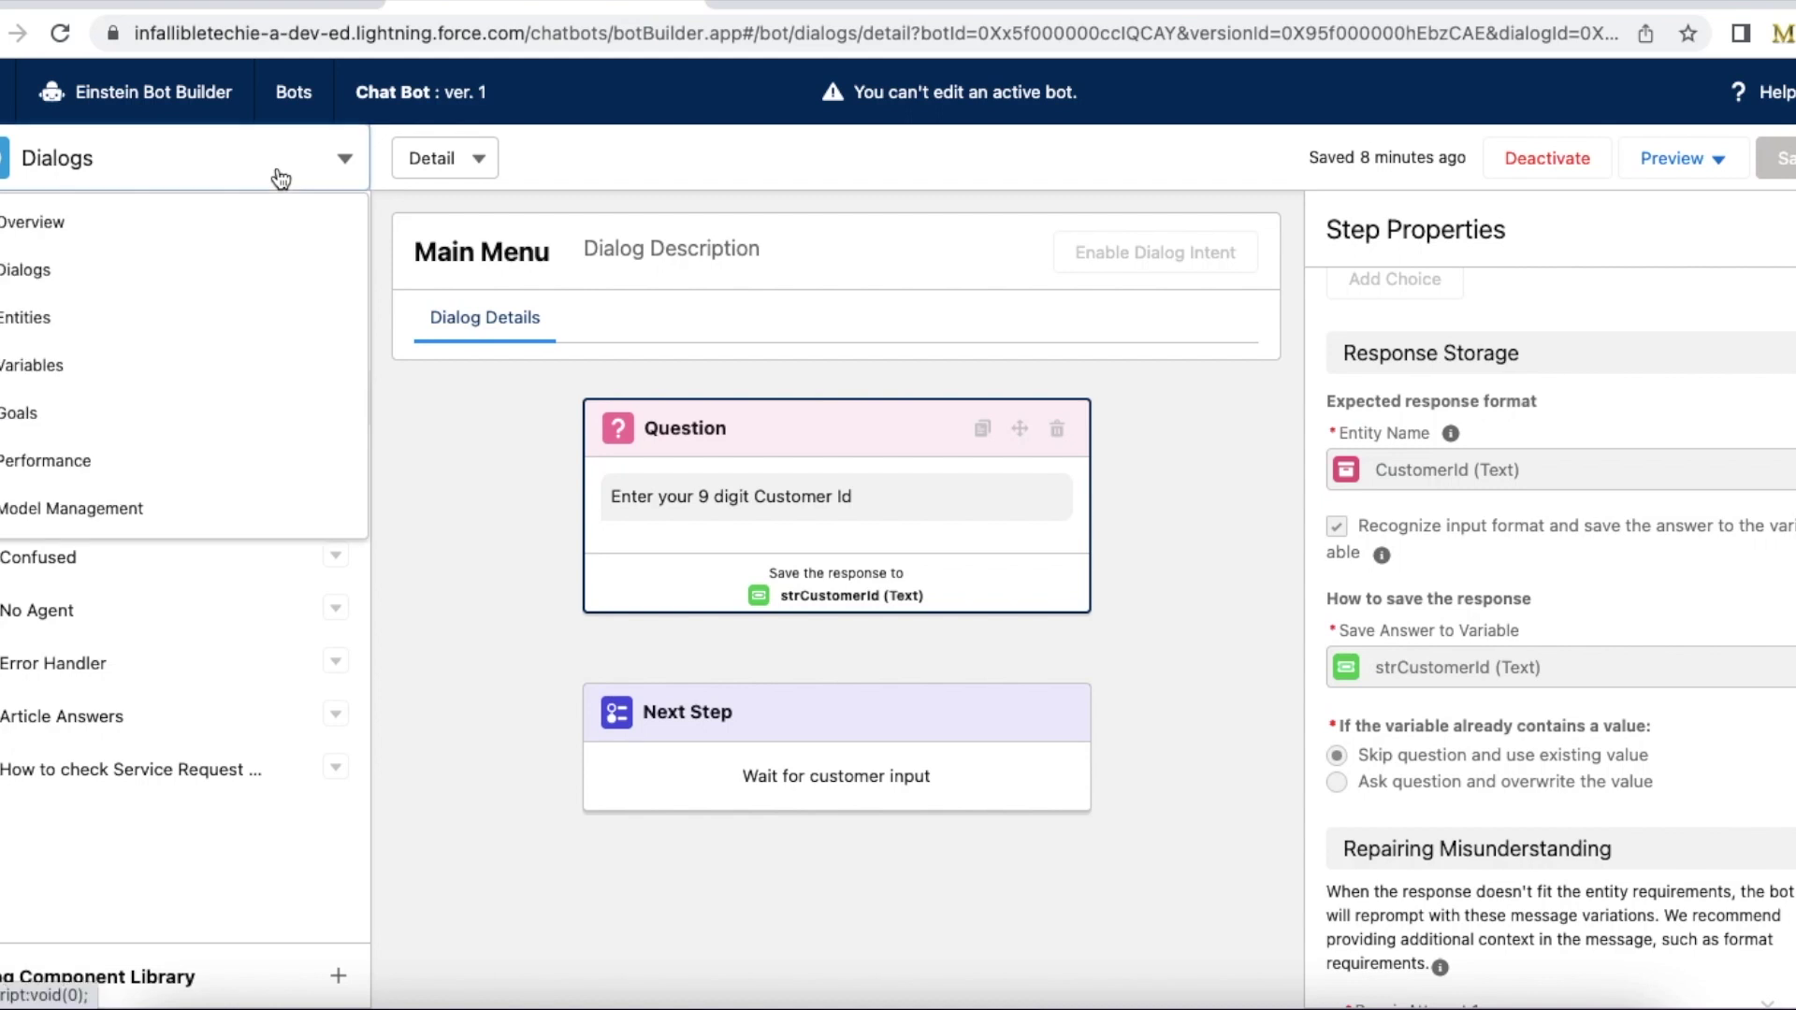
click(73, 326)
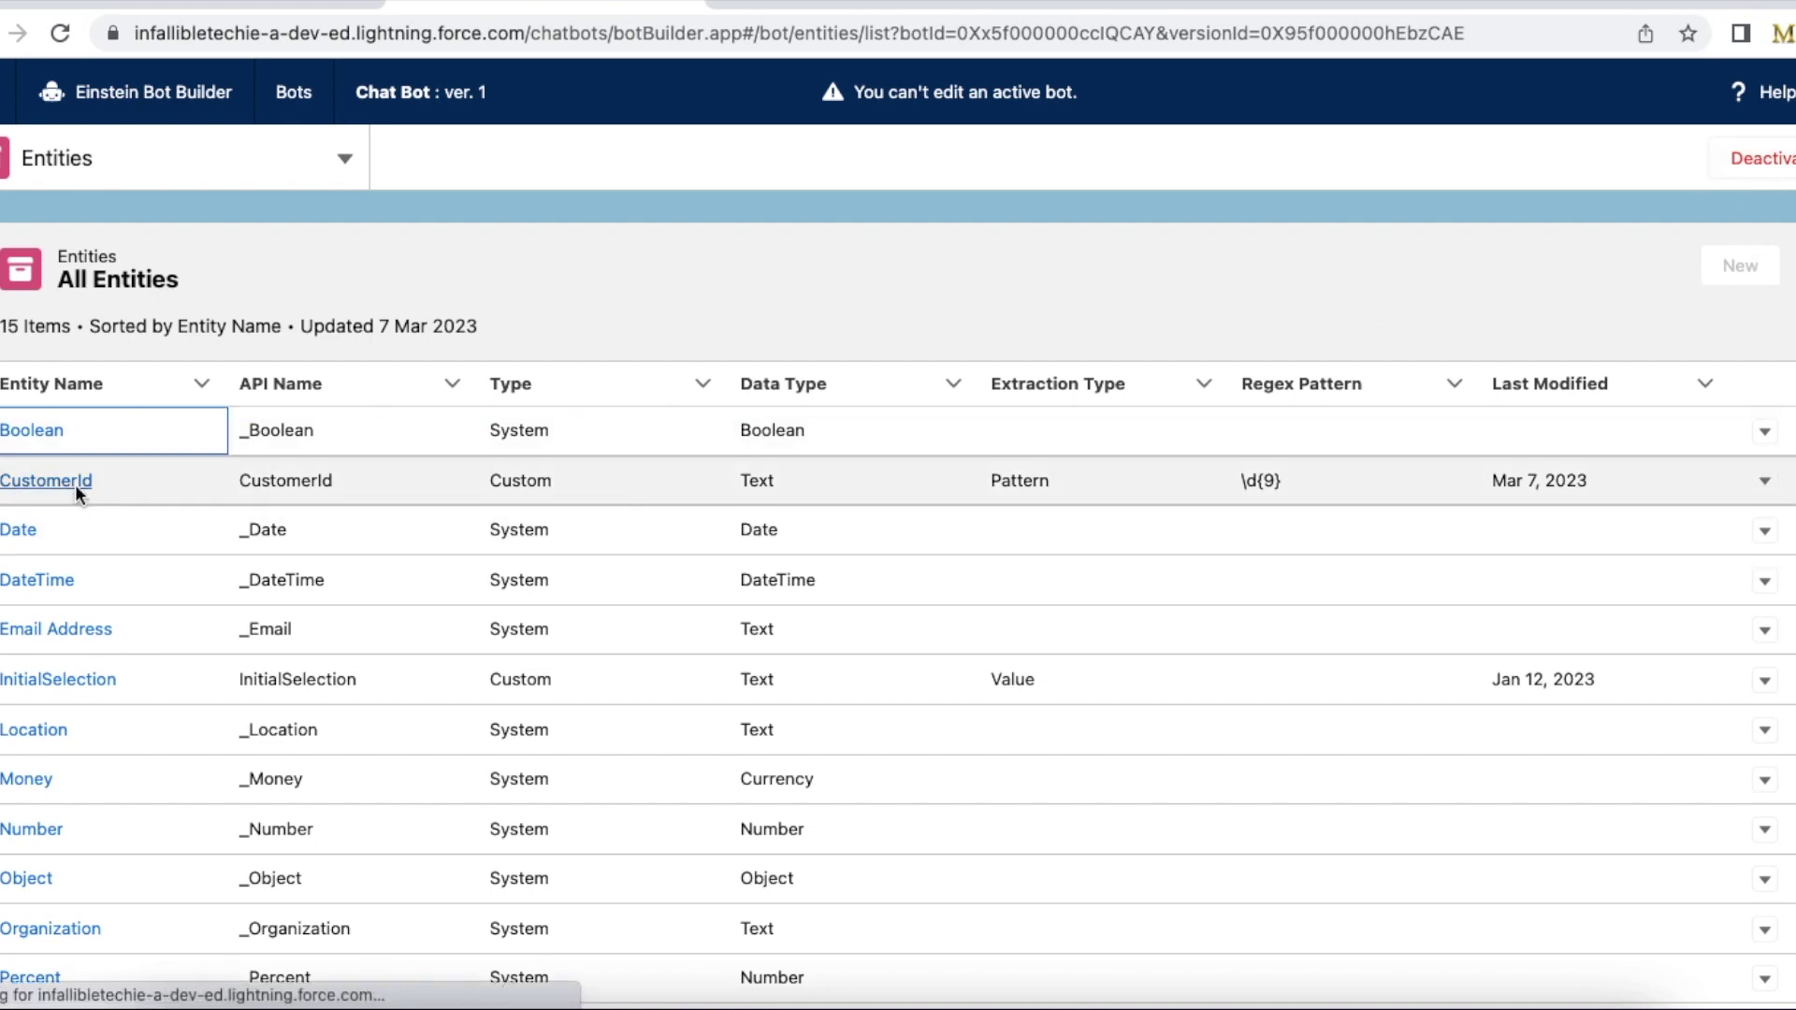
click(79, 487)
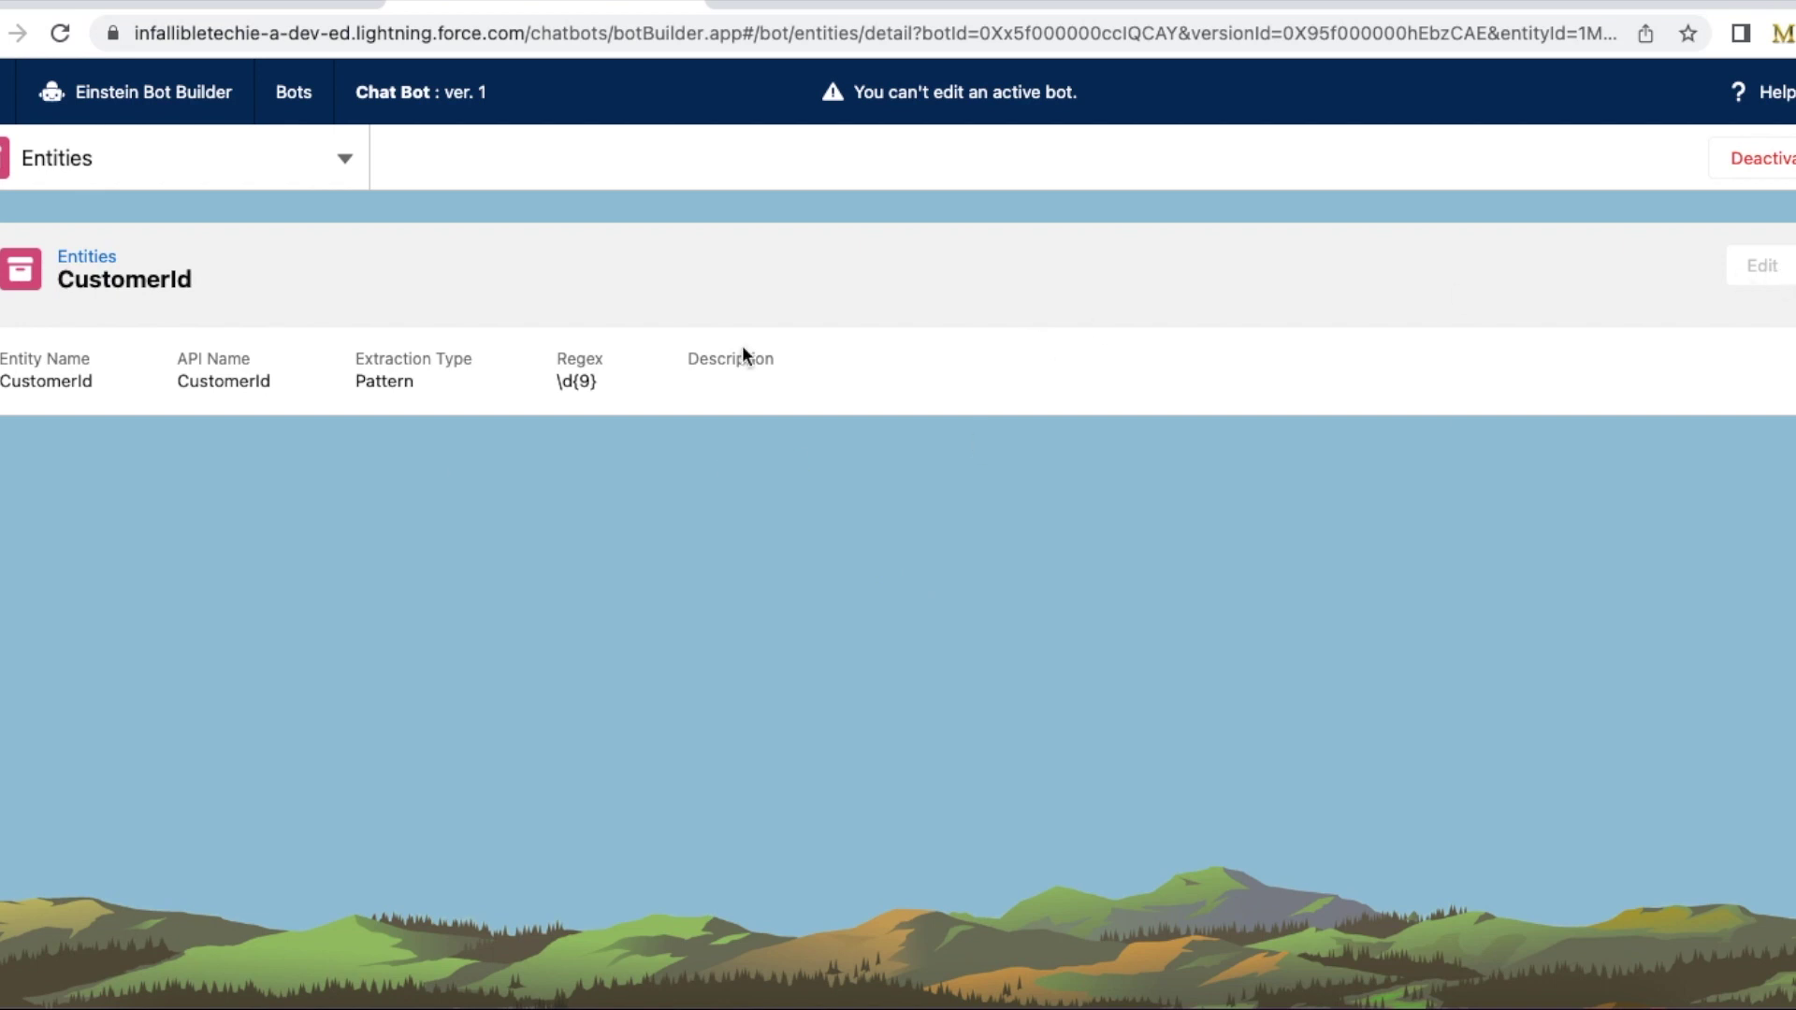
Step: Highlight the CustomerId name, API name, Pattern extraction type and \d{9} regex
drag(2, 381, 94, 383)
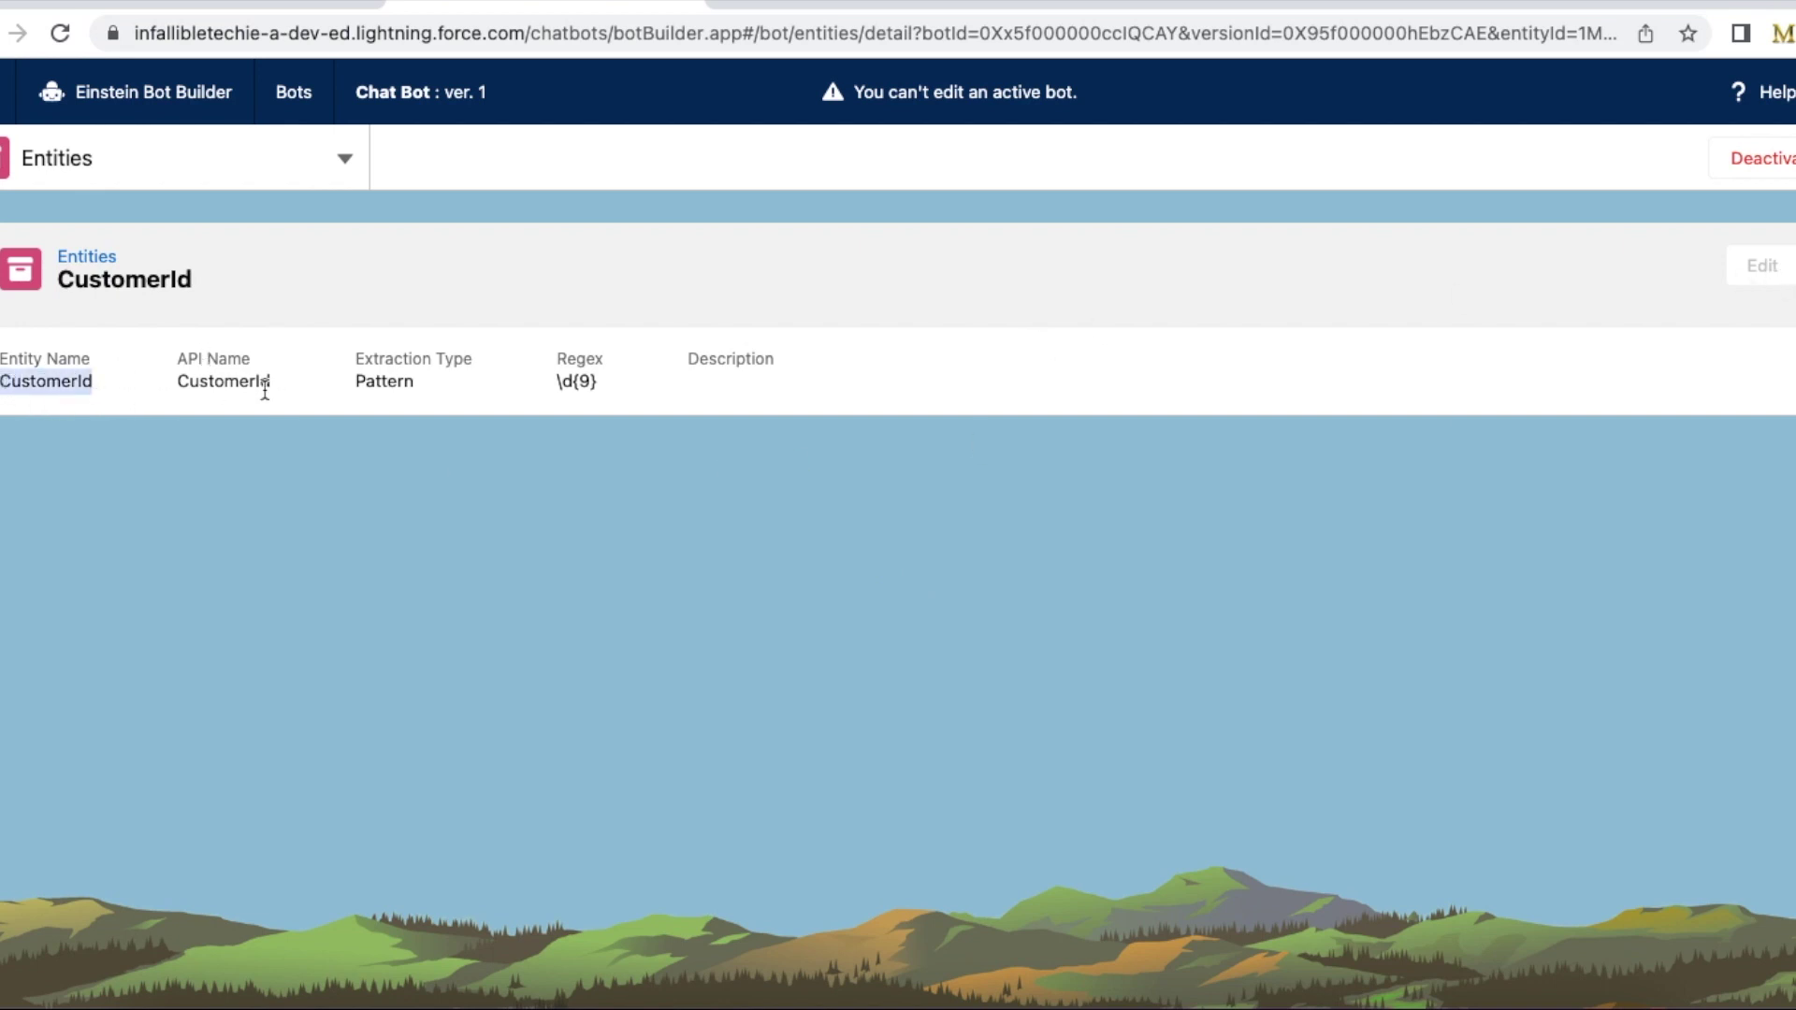
drag(290, 380, 164, 382)
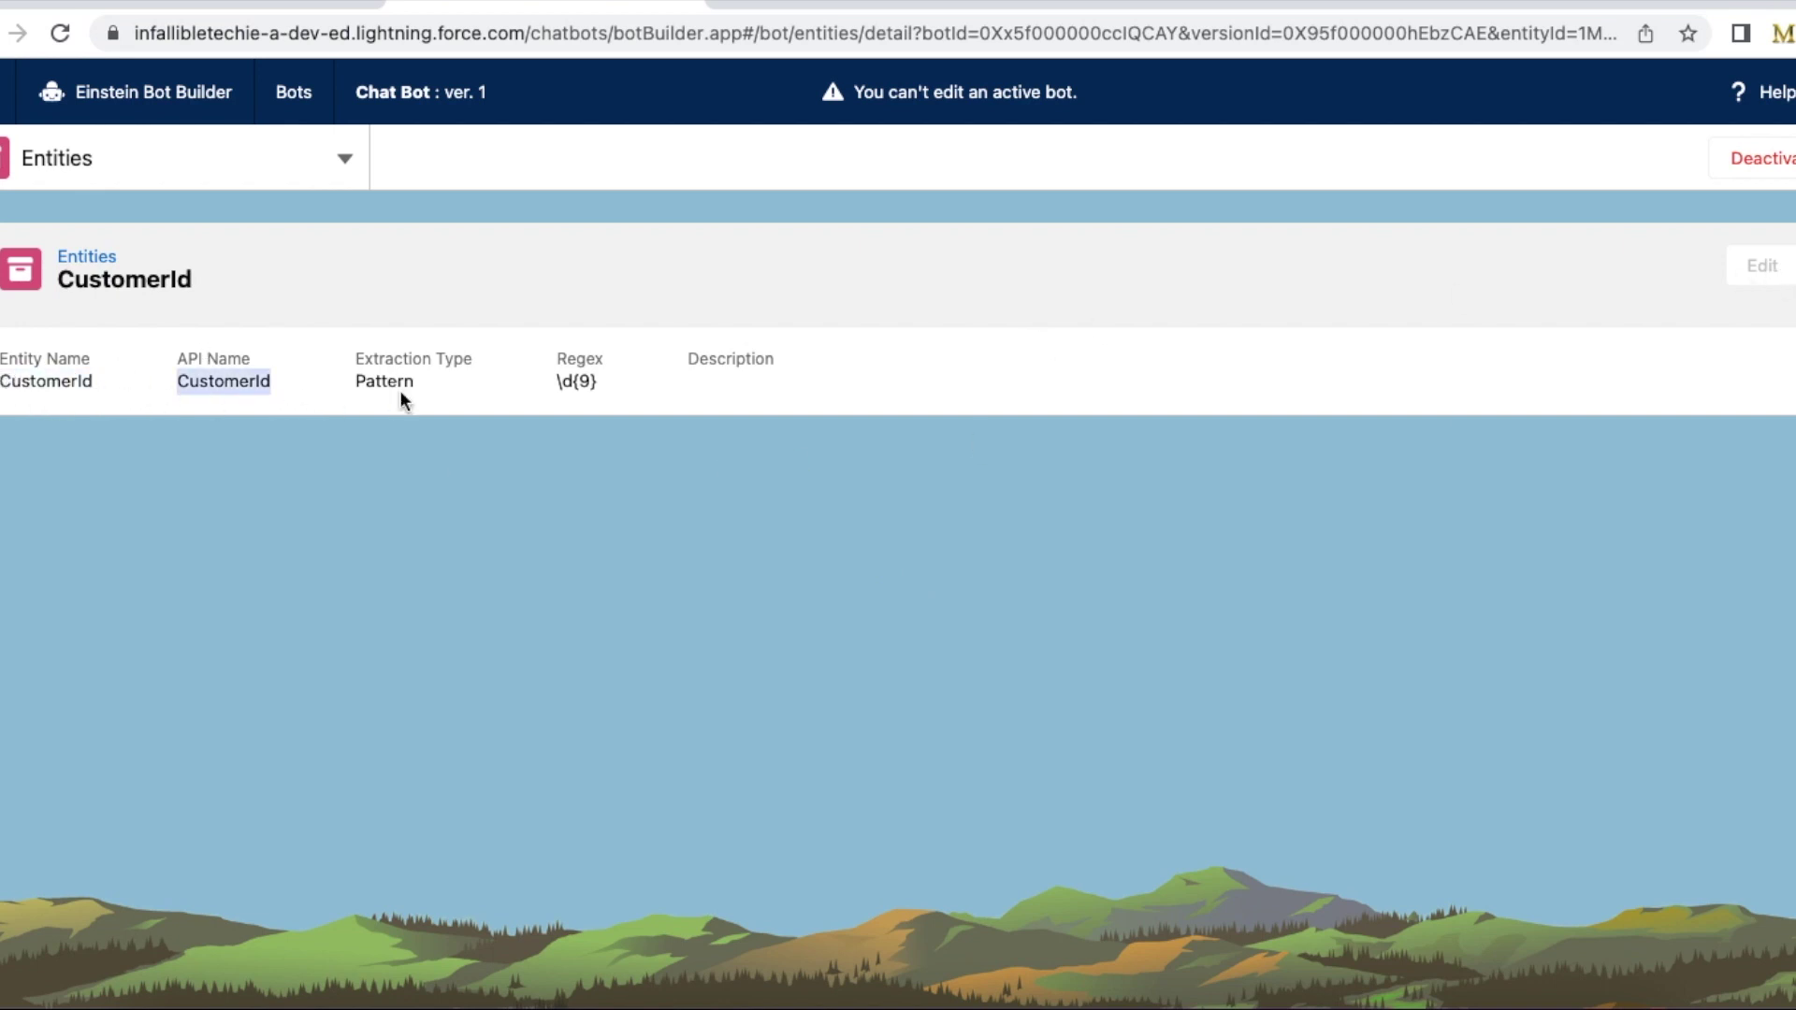
drag(355, 377, 417, 384)
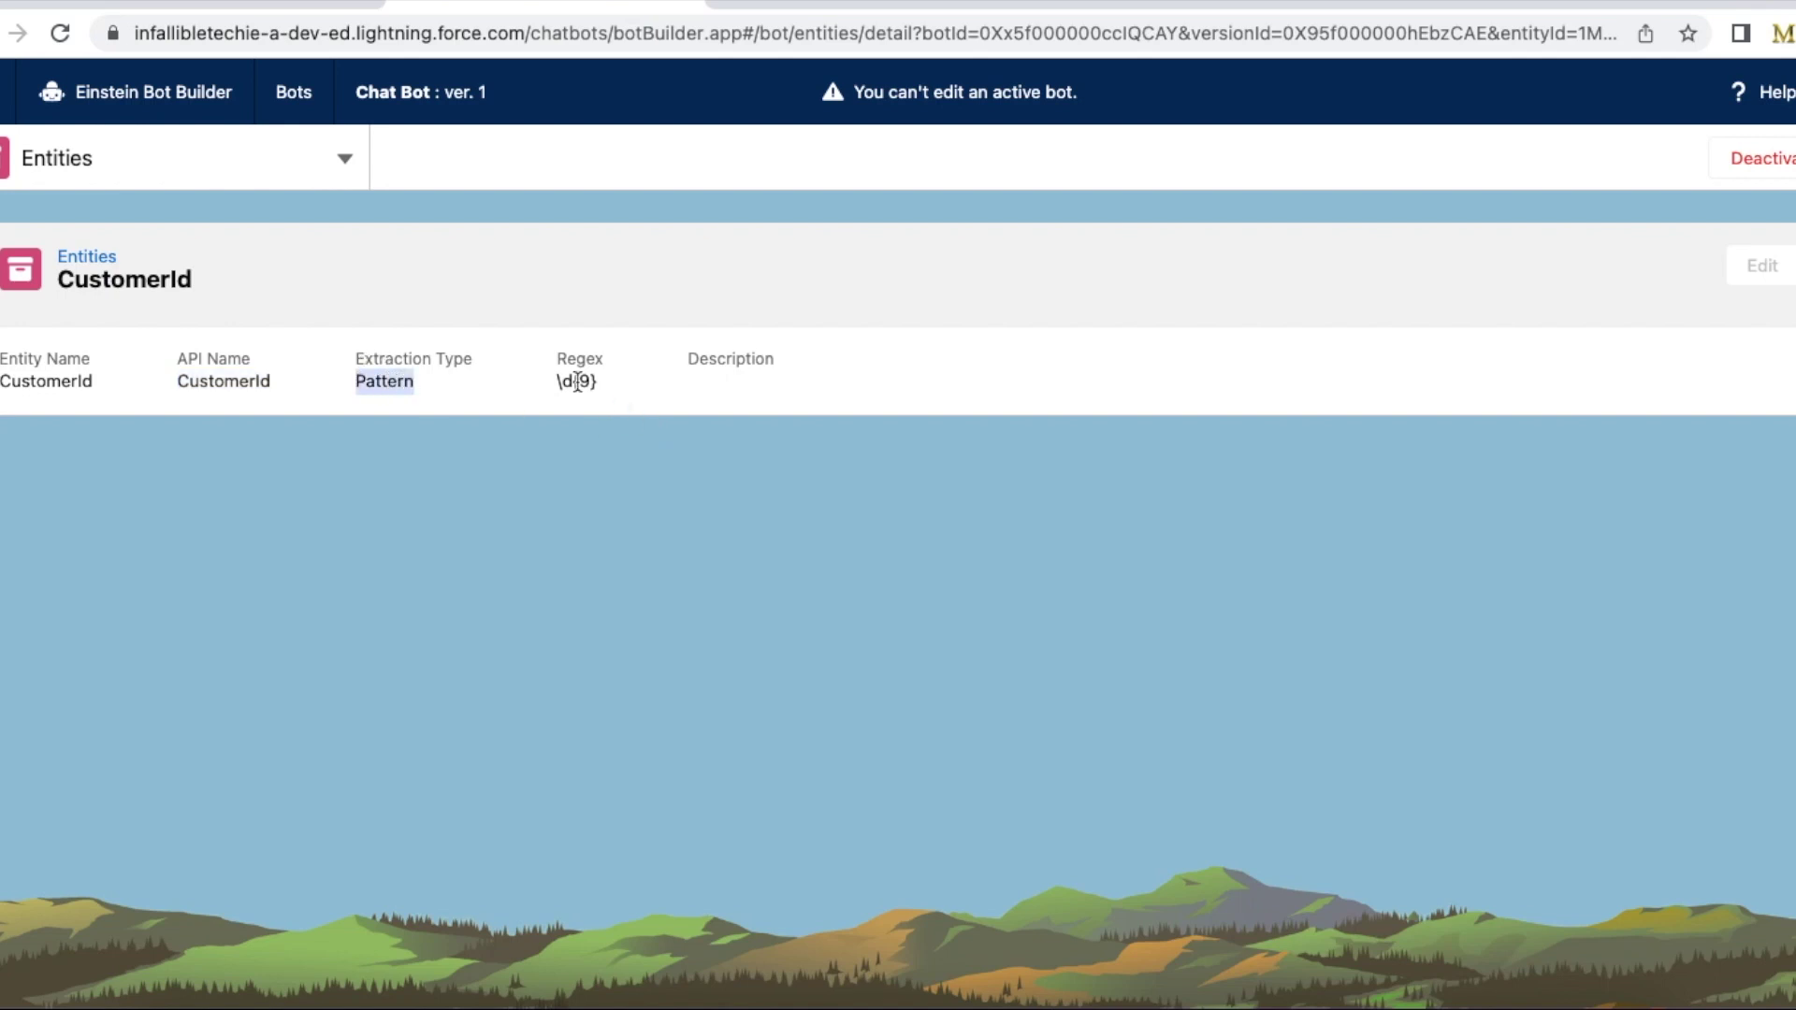
drag(557, 361, 599, 380)
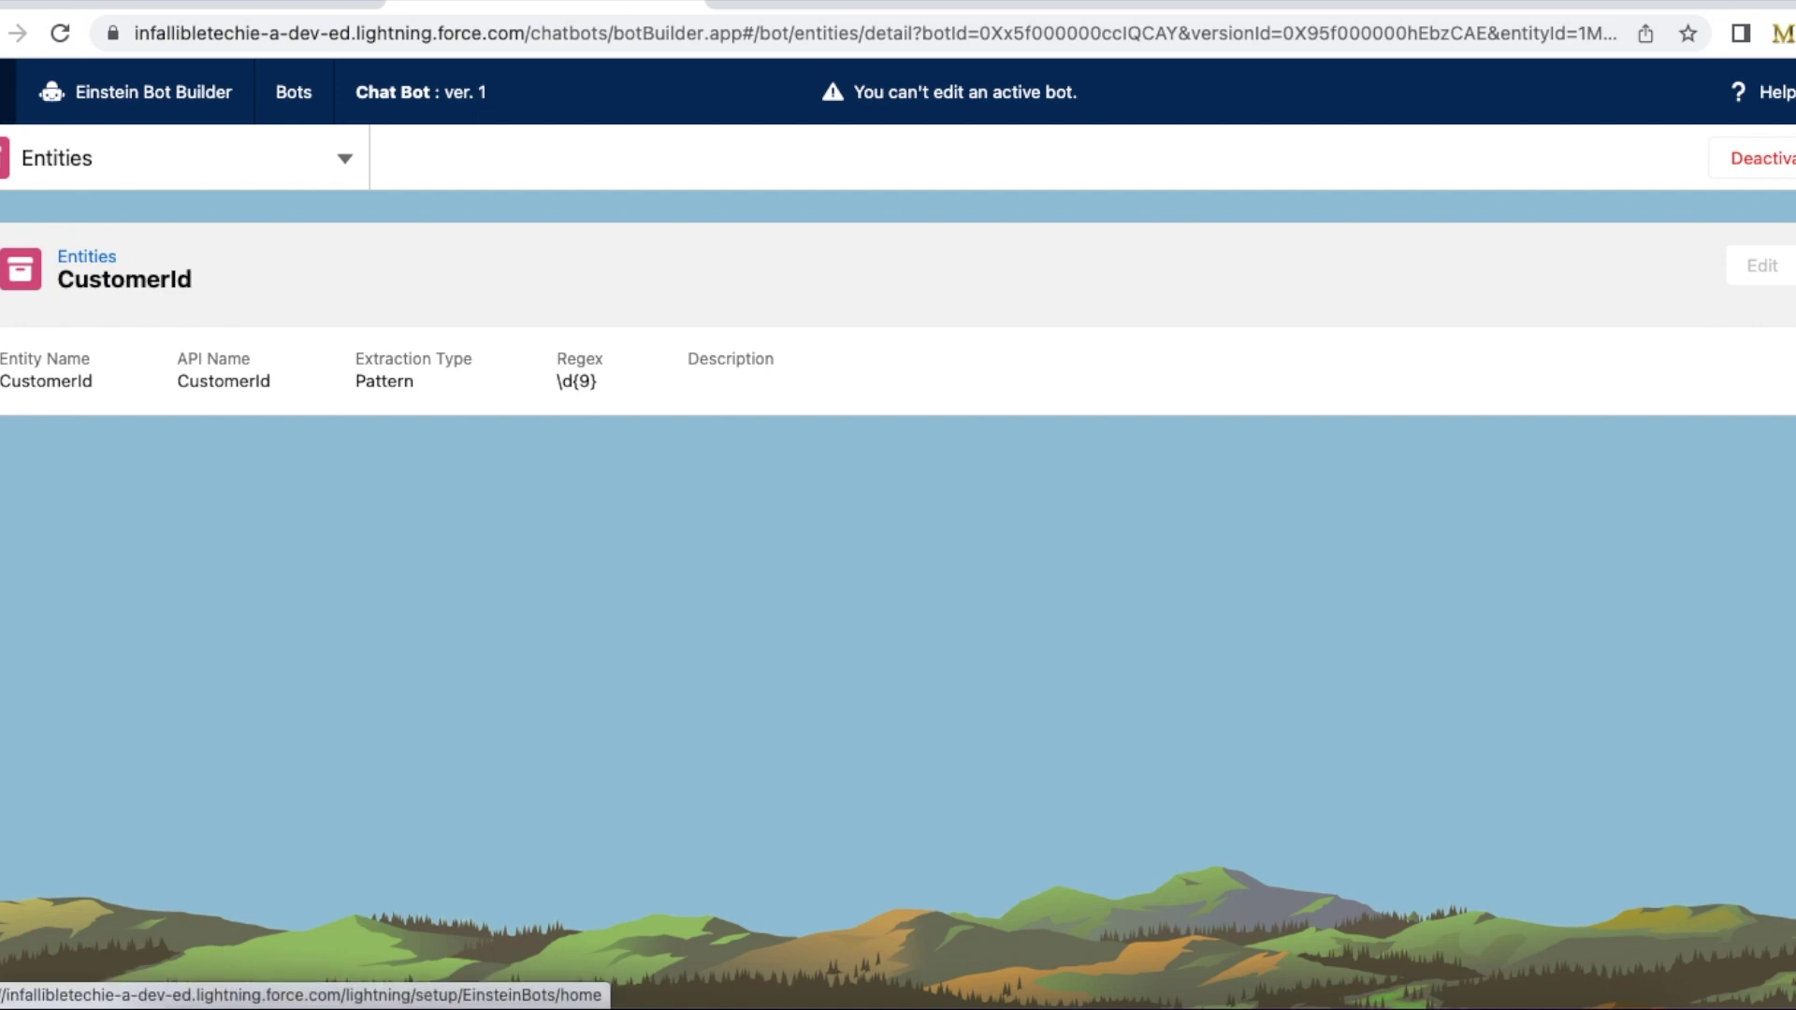
click(80, 91)
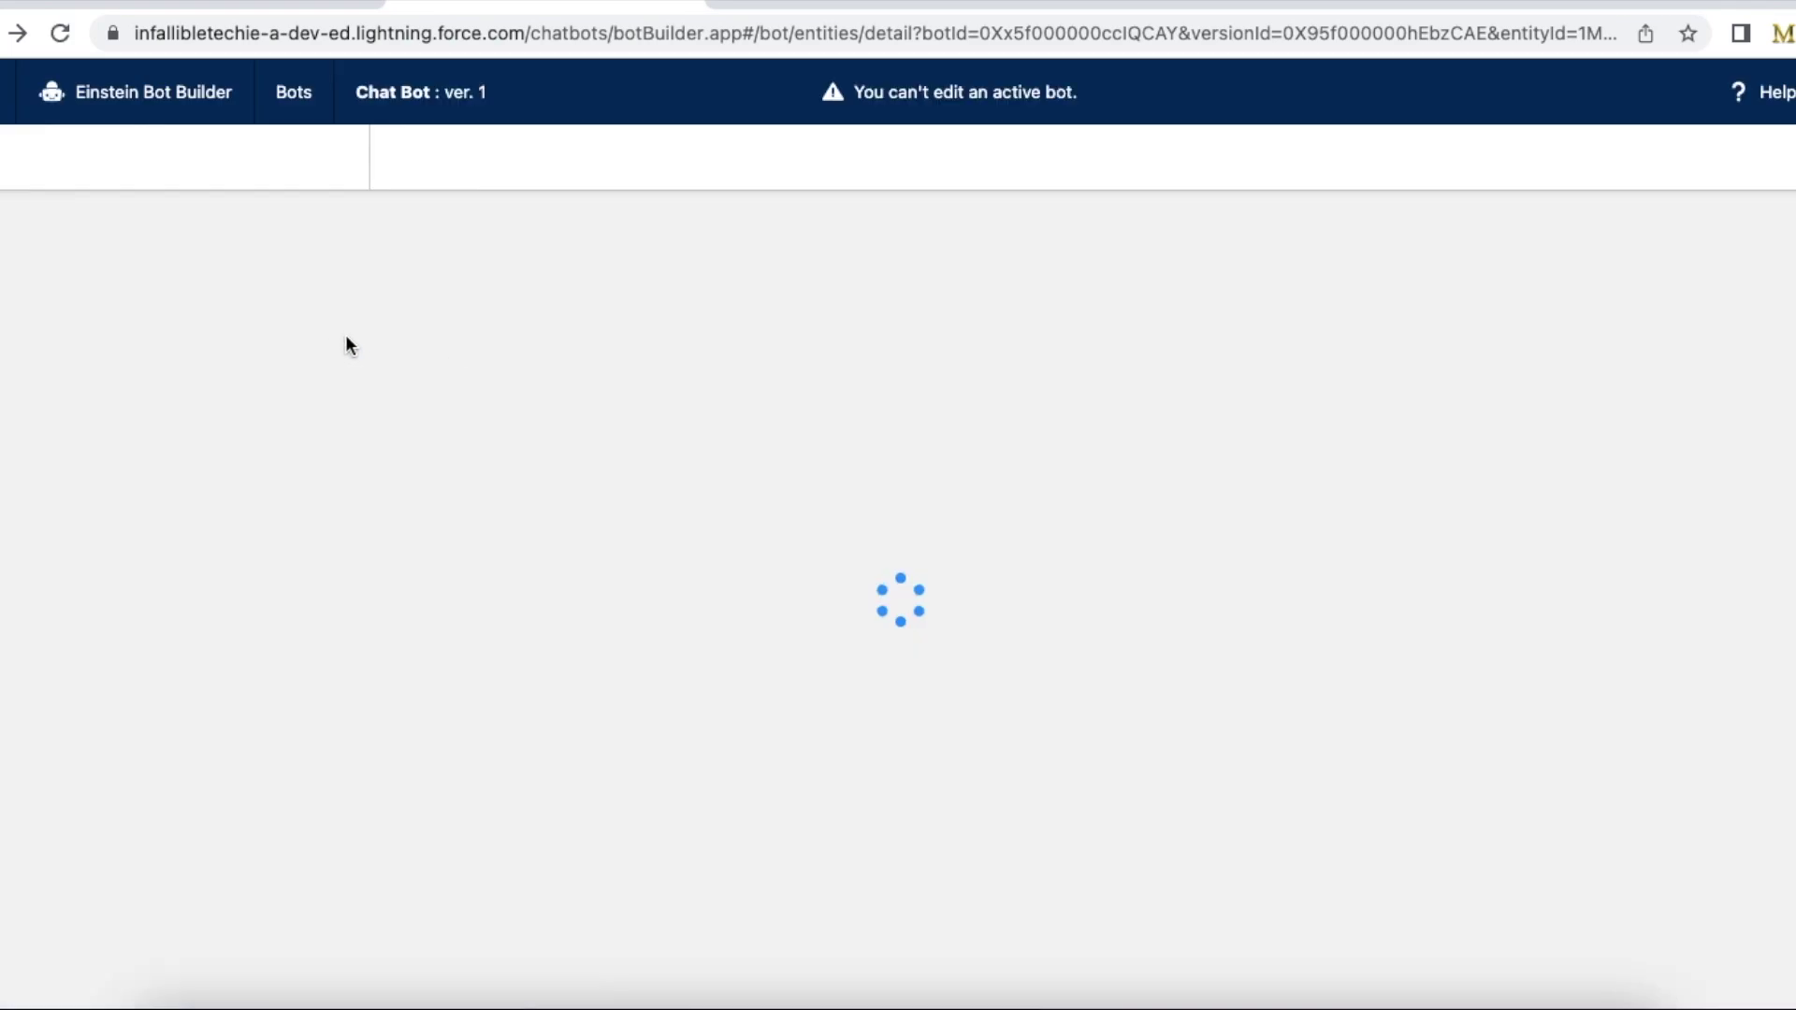
Step: Open the Main Menu dialog from the bot's Dialogs section
click(66, 169)
click(84, 270)
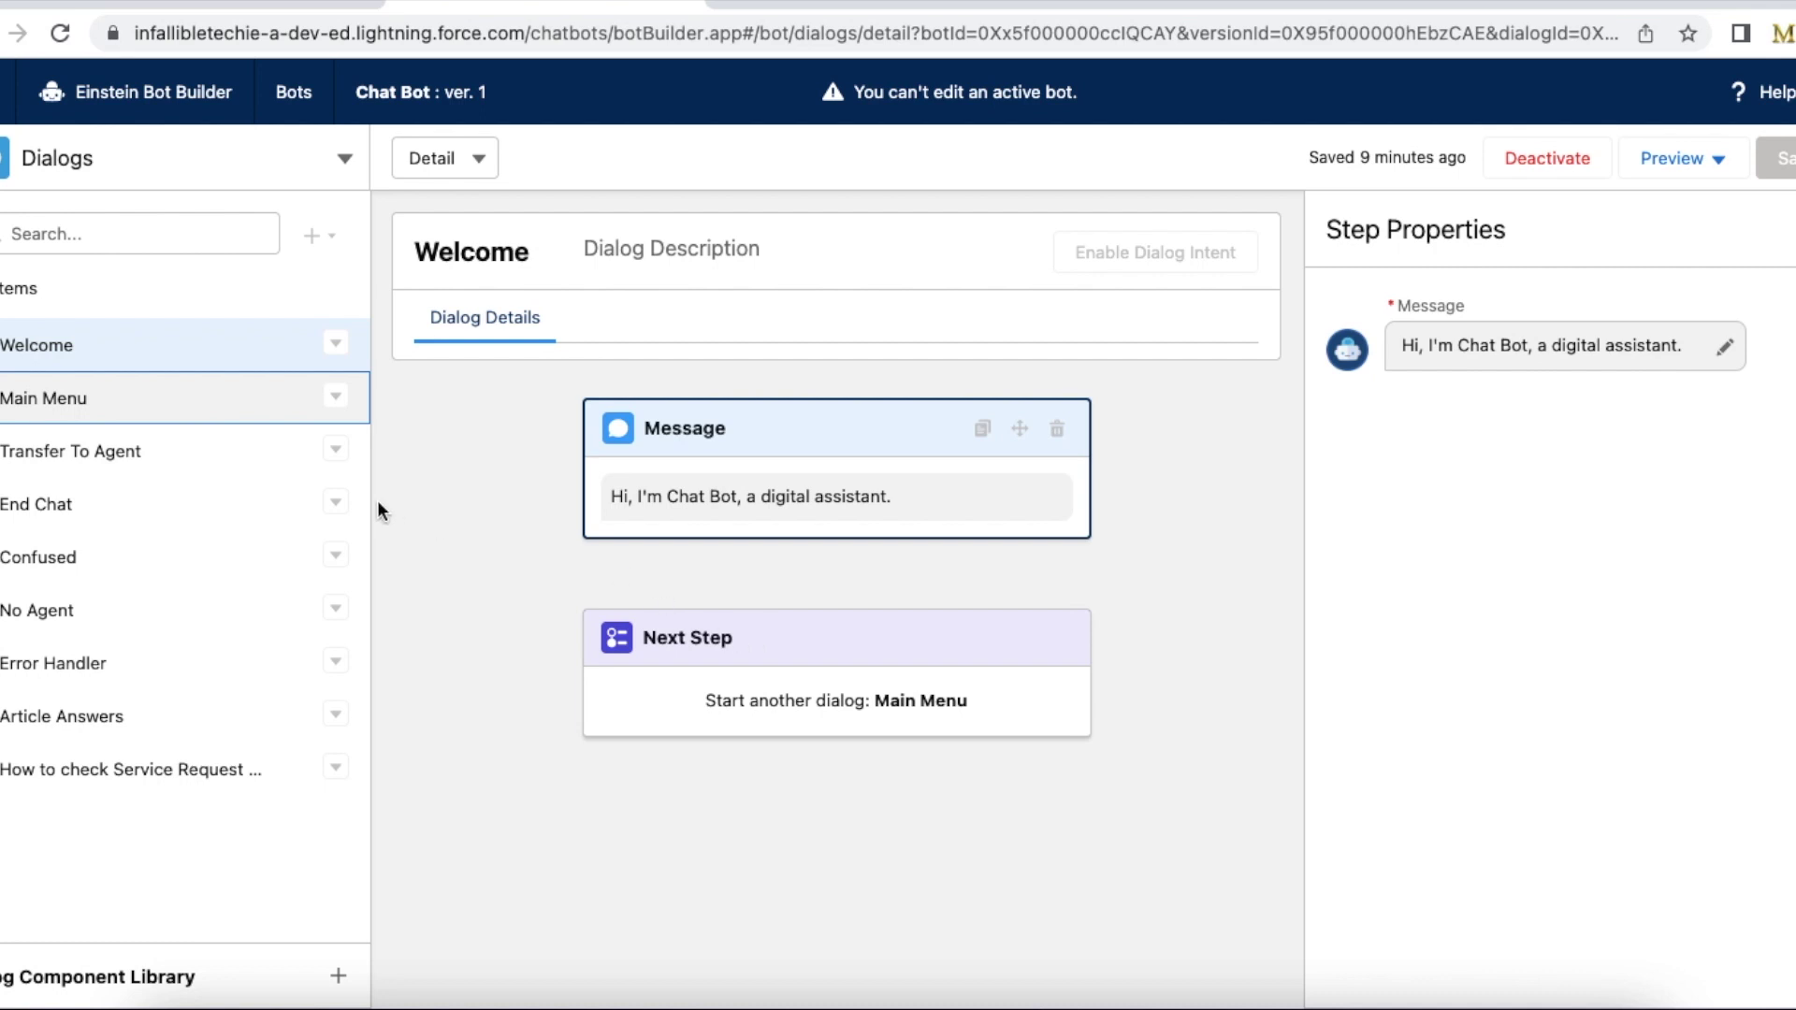
click(88, 404)
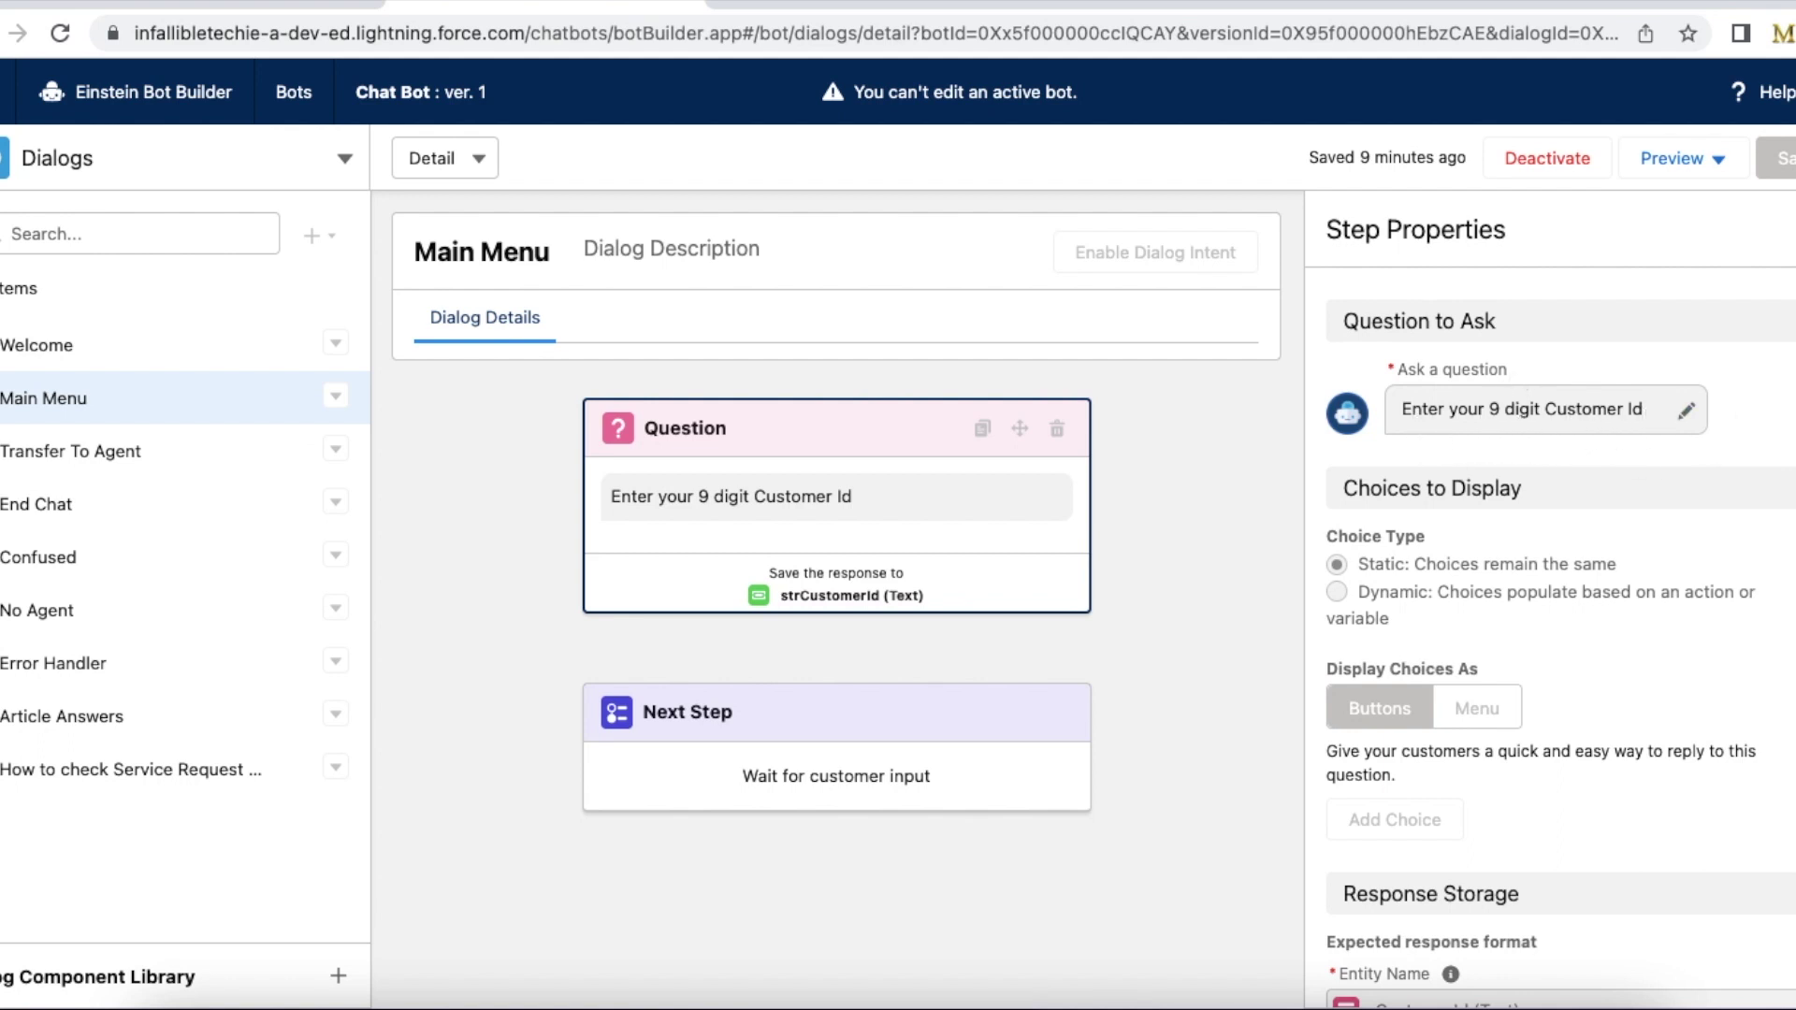
Step: Review the Customer Id question's repair messages, then deactivate Chat Bot ver. 1 for editing
scroll(1552, 636, down, 5)
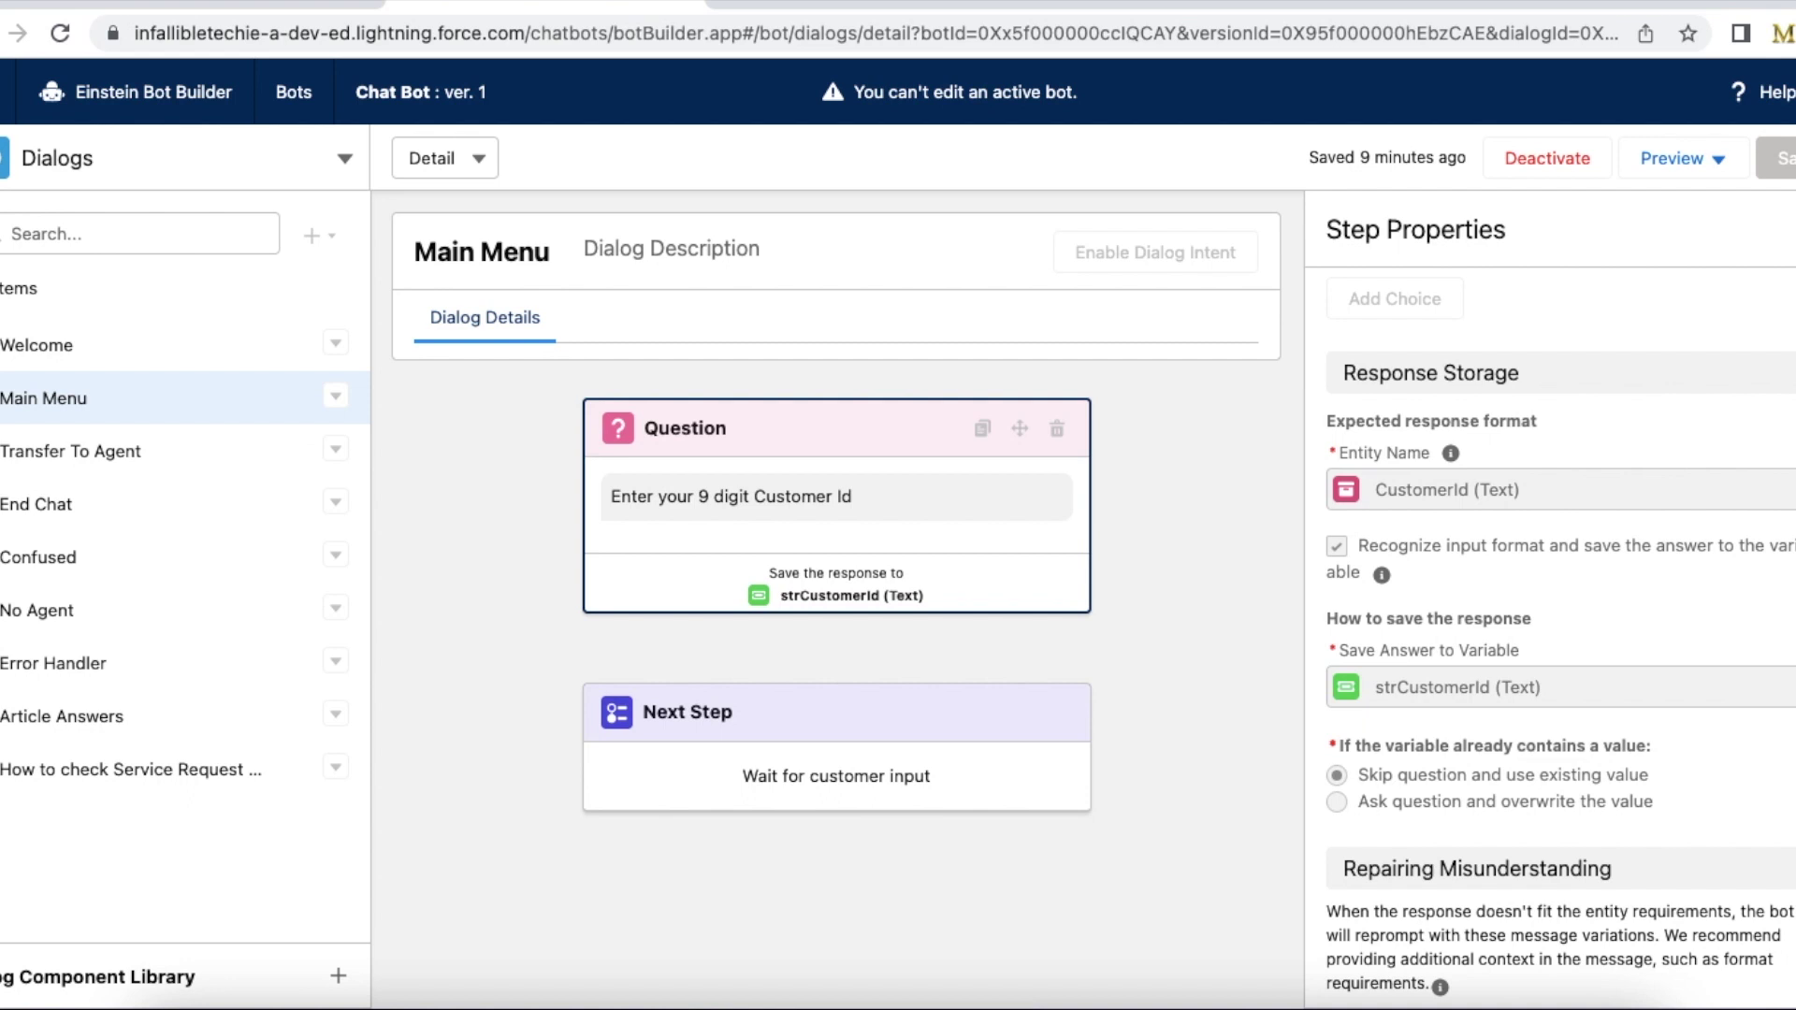
scroll(1552, 636, down, 3)
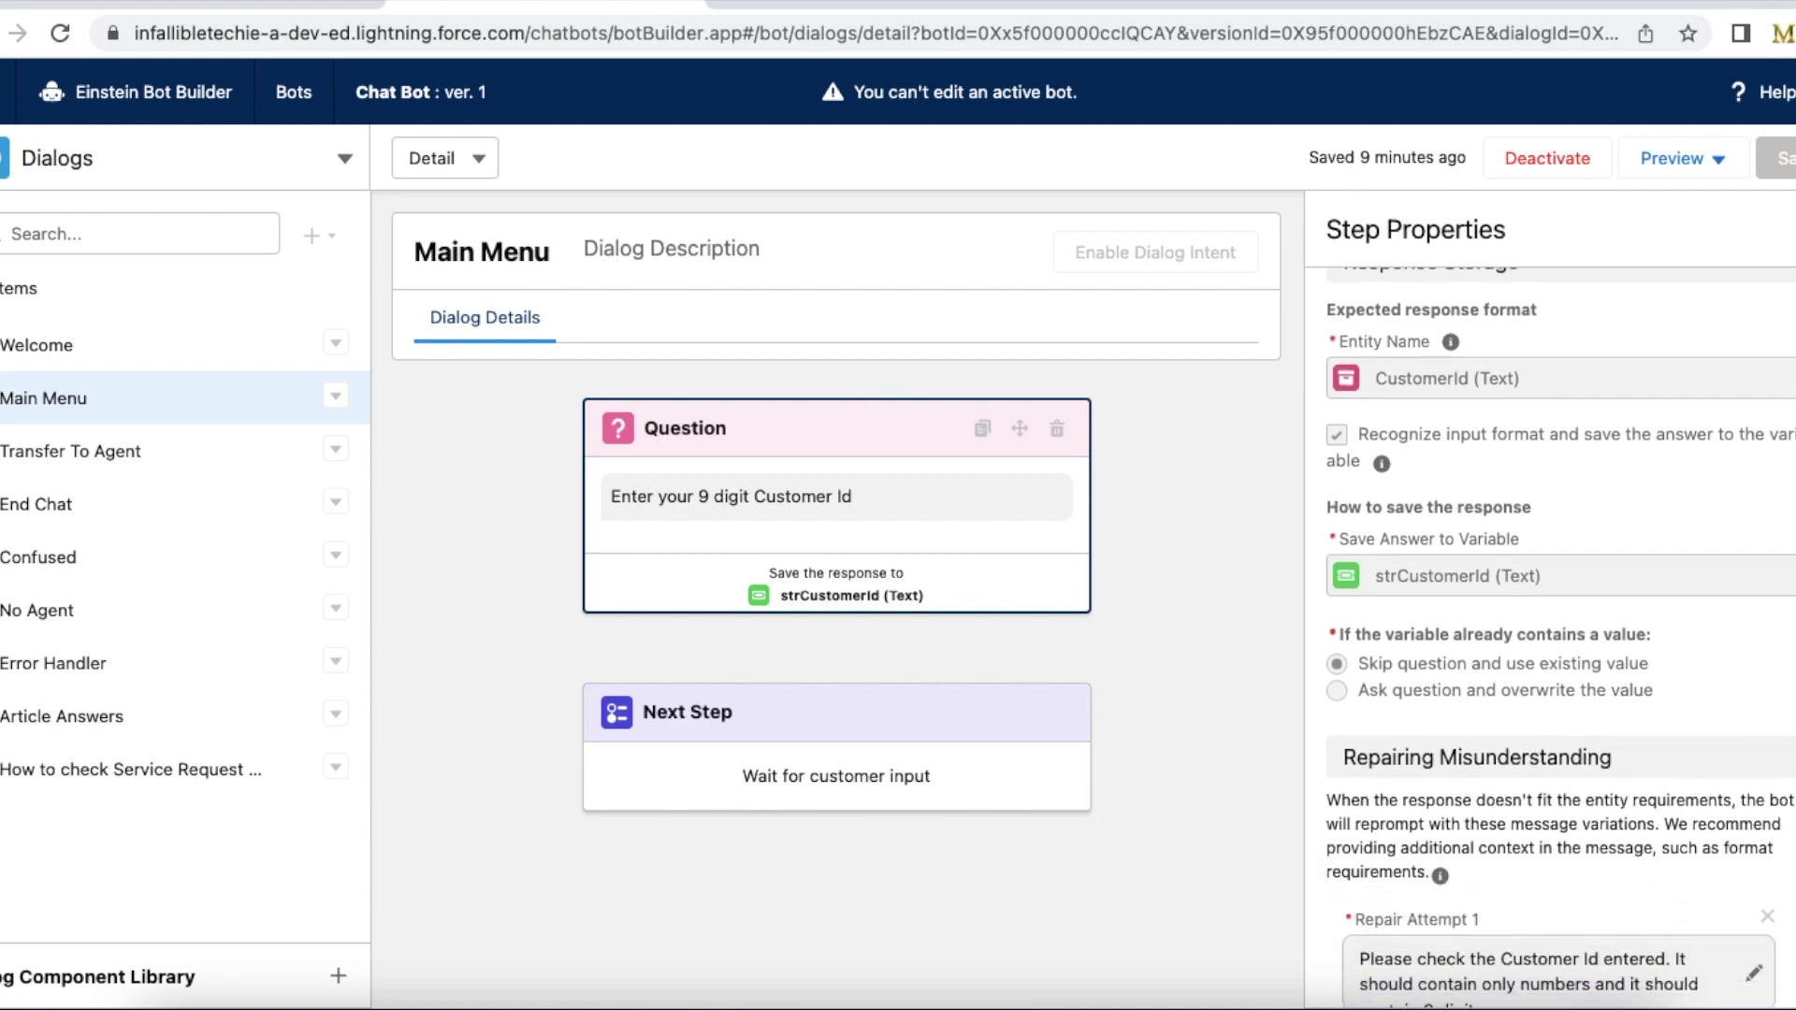
scroll(1552, 636, down, 1)
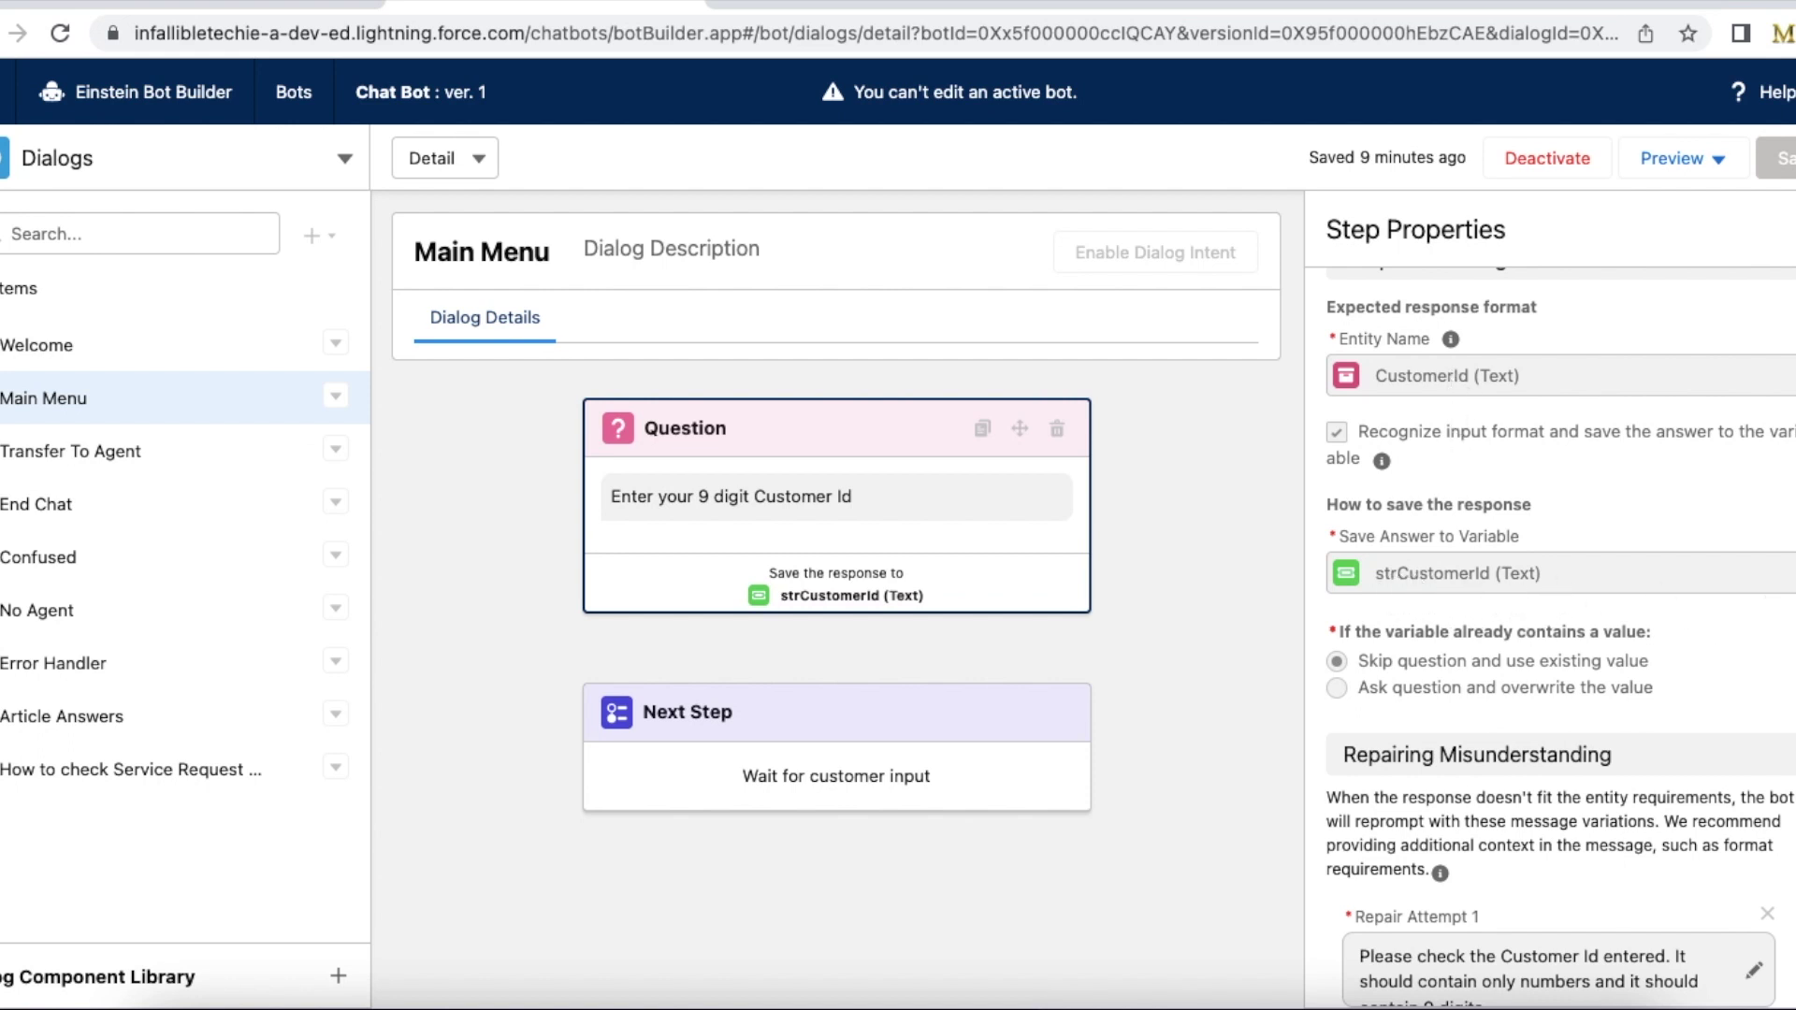
scroll(1378, 498, down, 3)
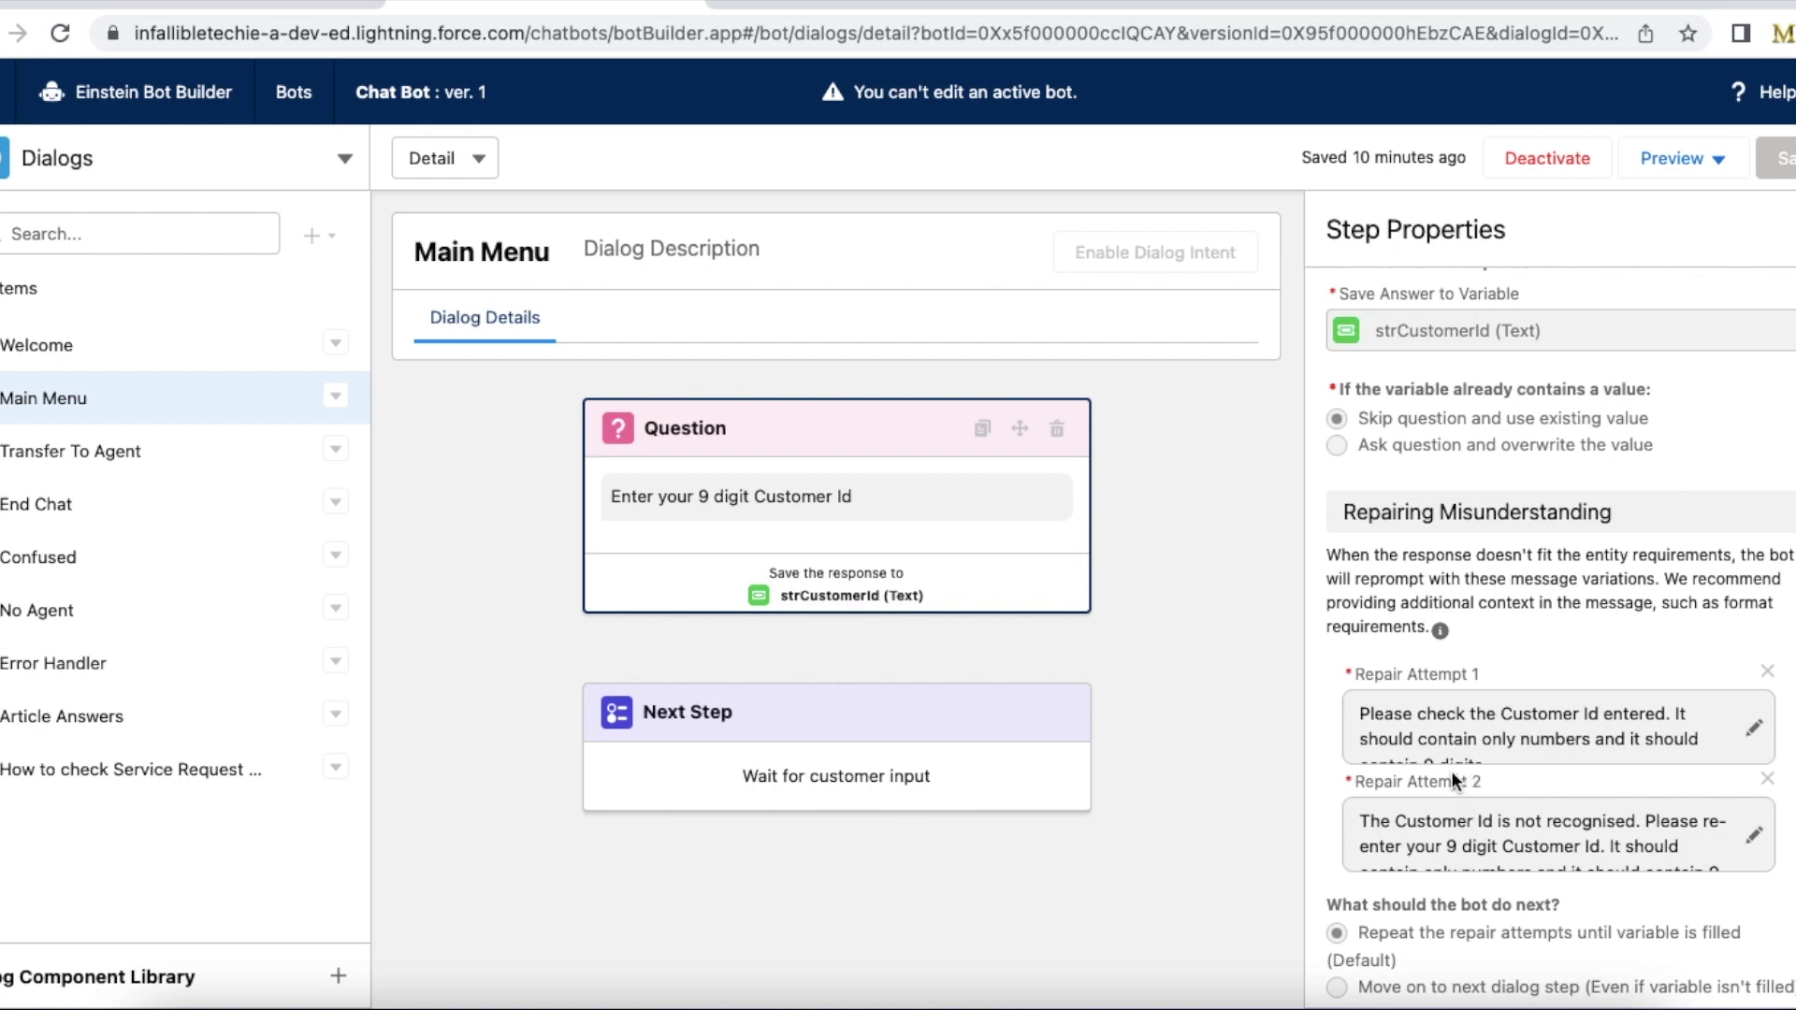
click(1547, 159)
Step: Confirm deactivation, reword both repair messages to require numbers only and 9 digits, then reactivate
click(1262, 603)
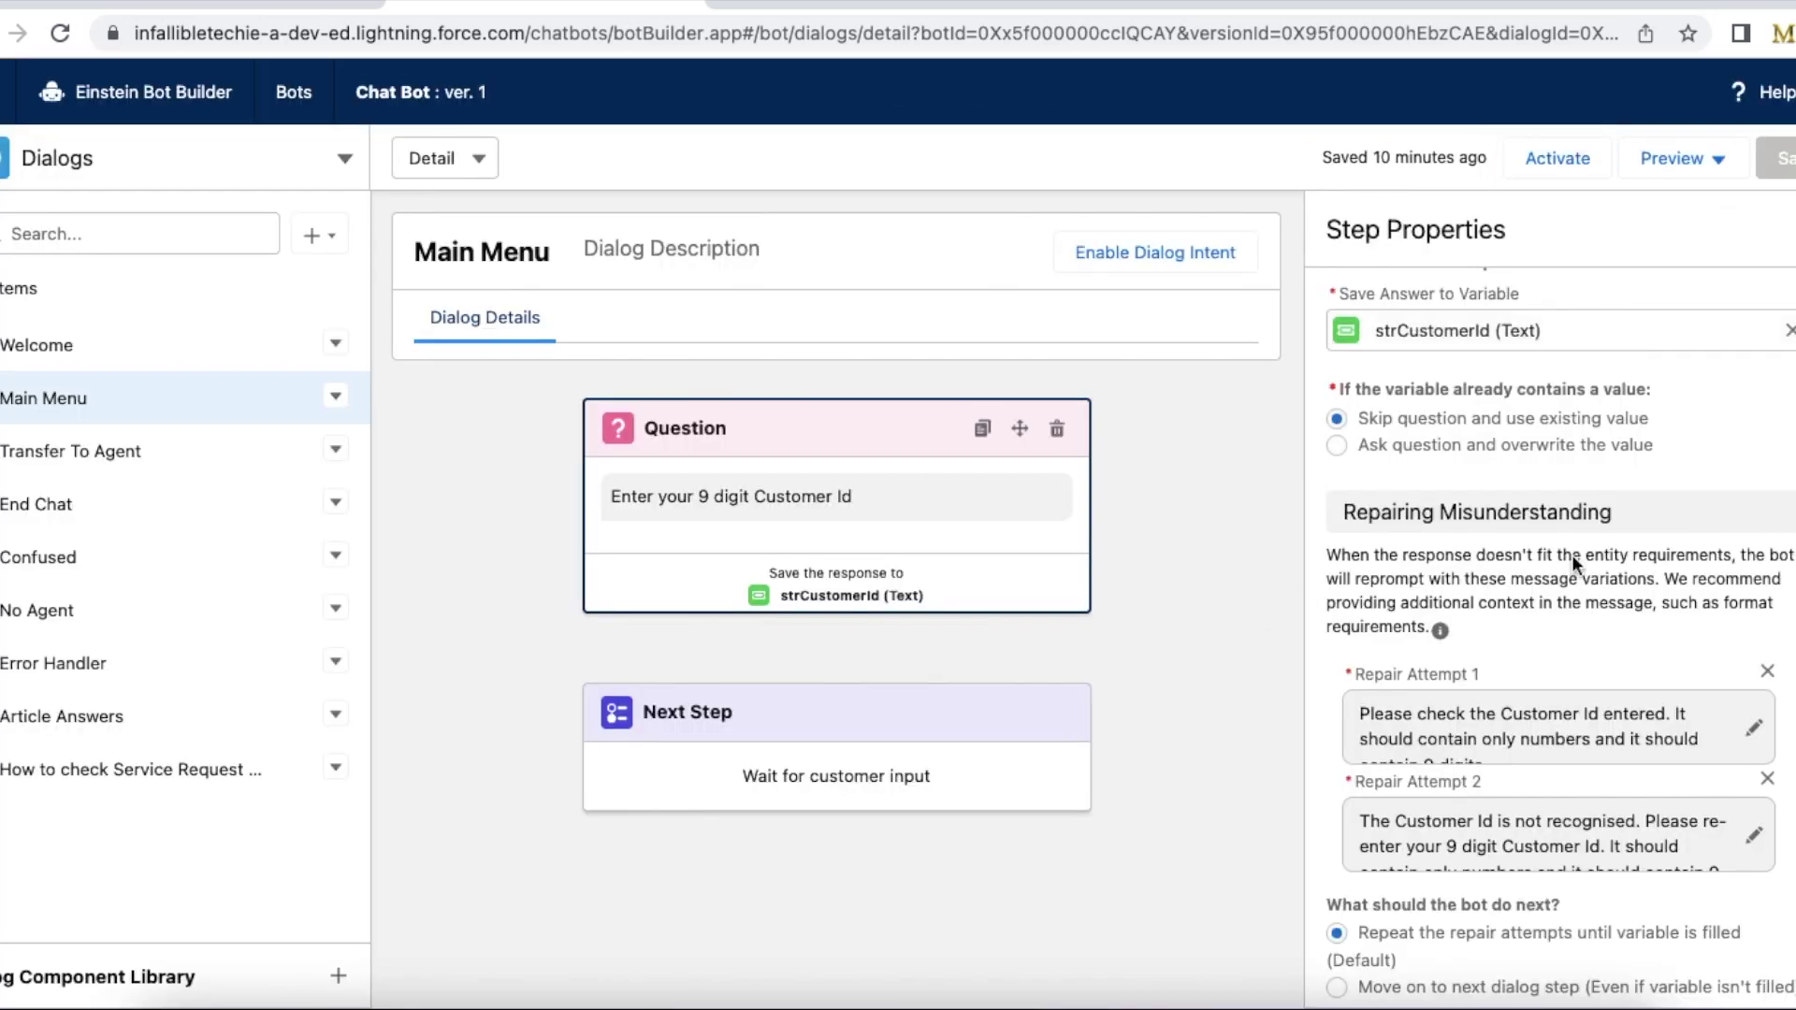
click(1754, 732)
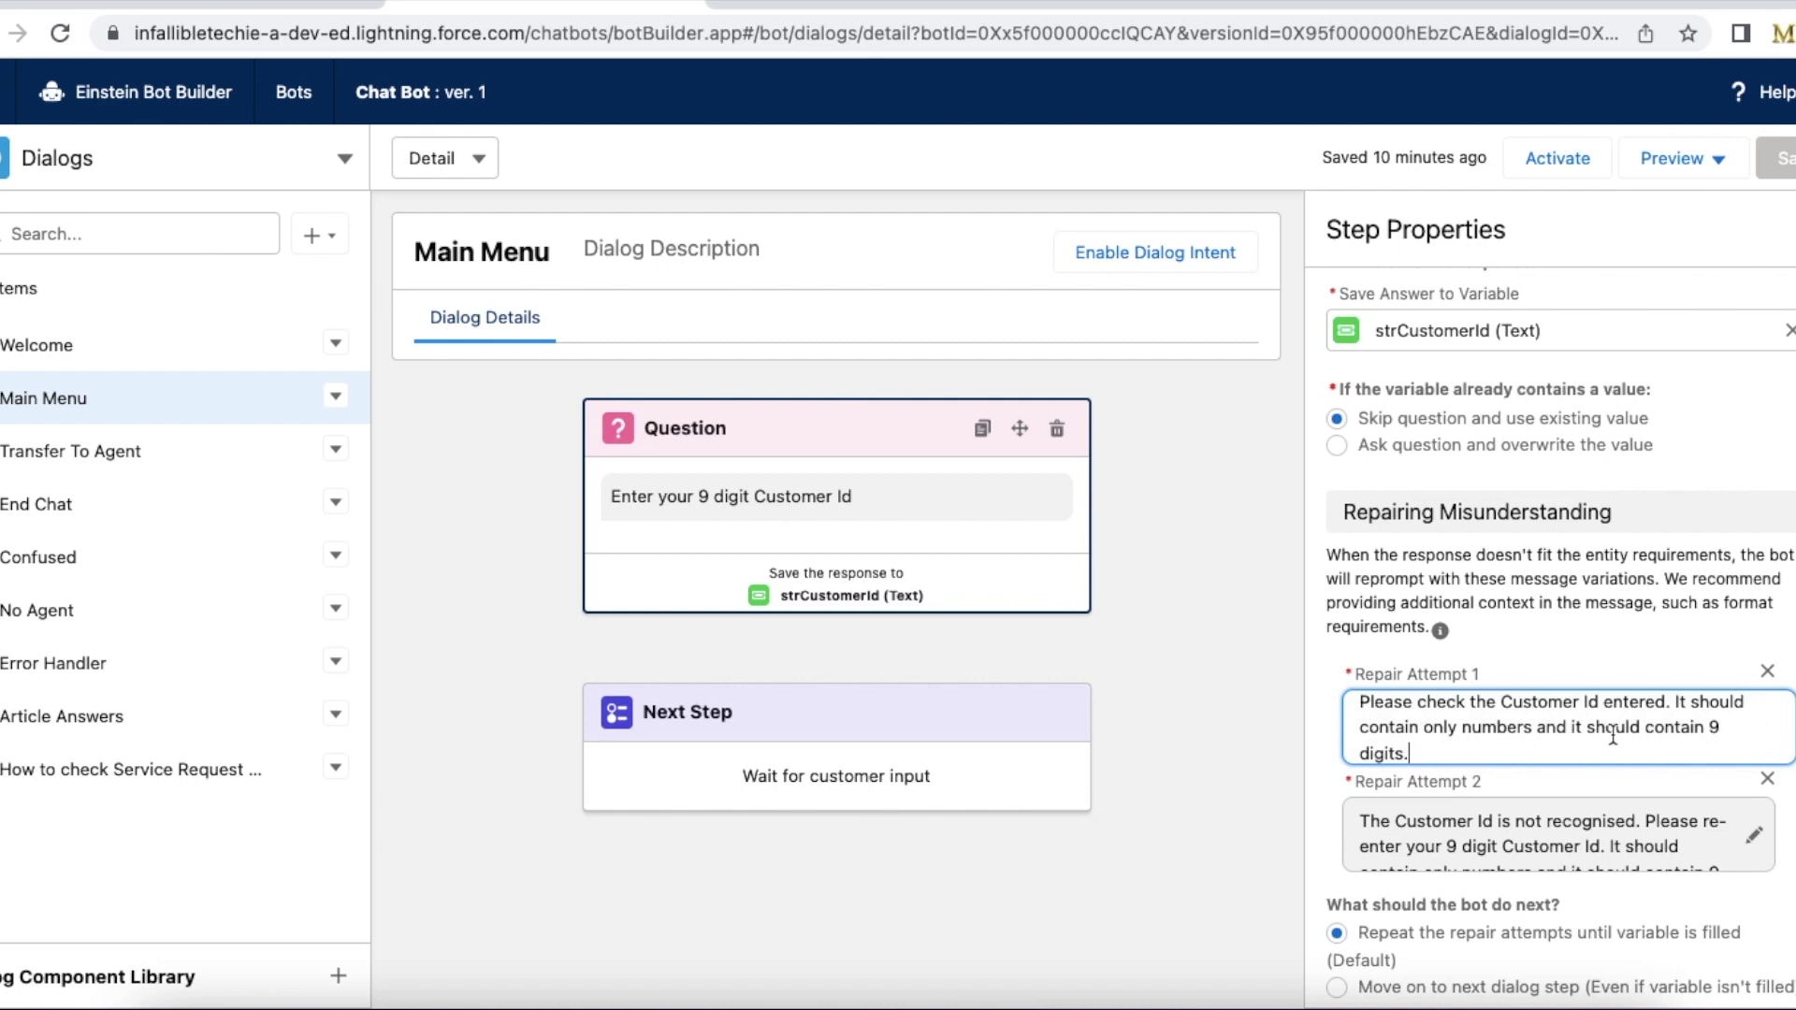
drag(1614, 735, 1726, 739)
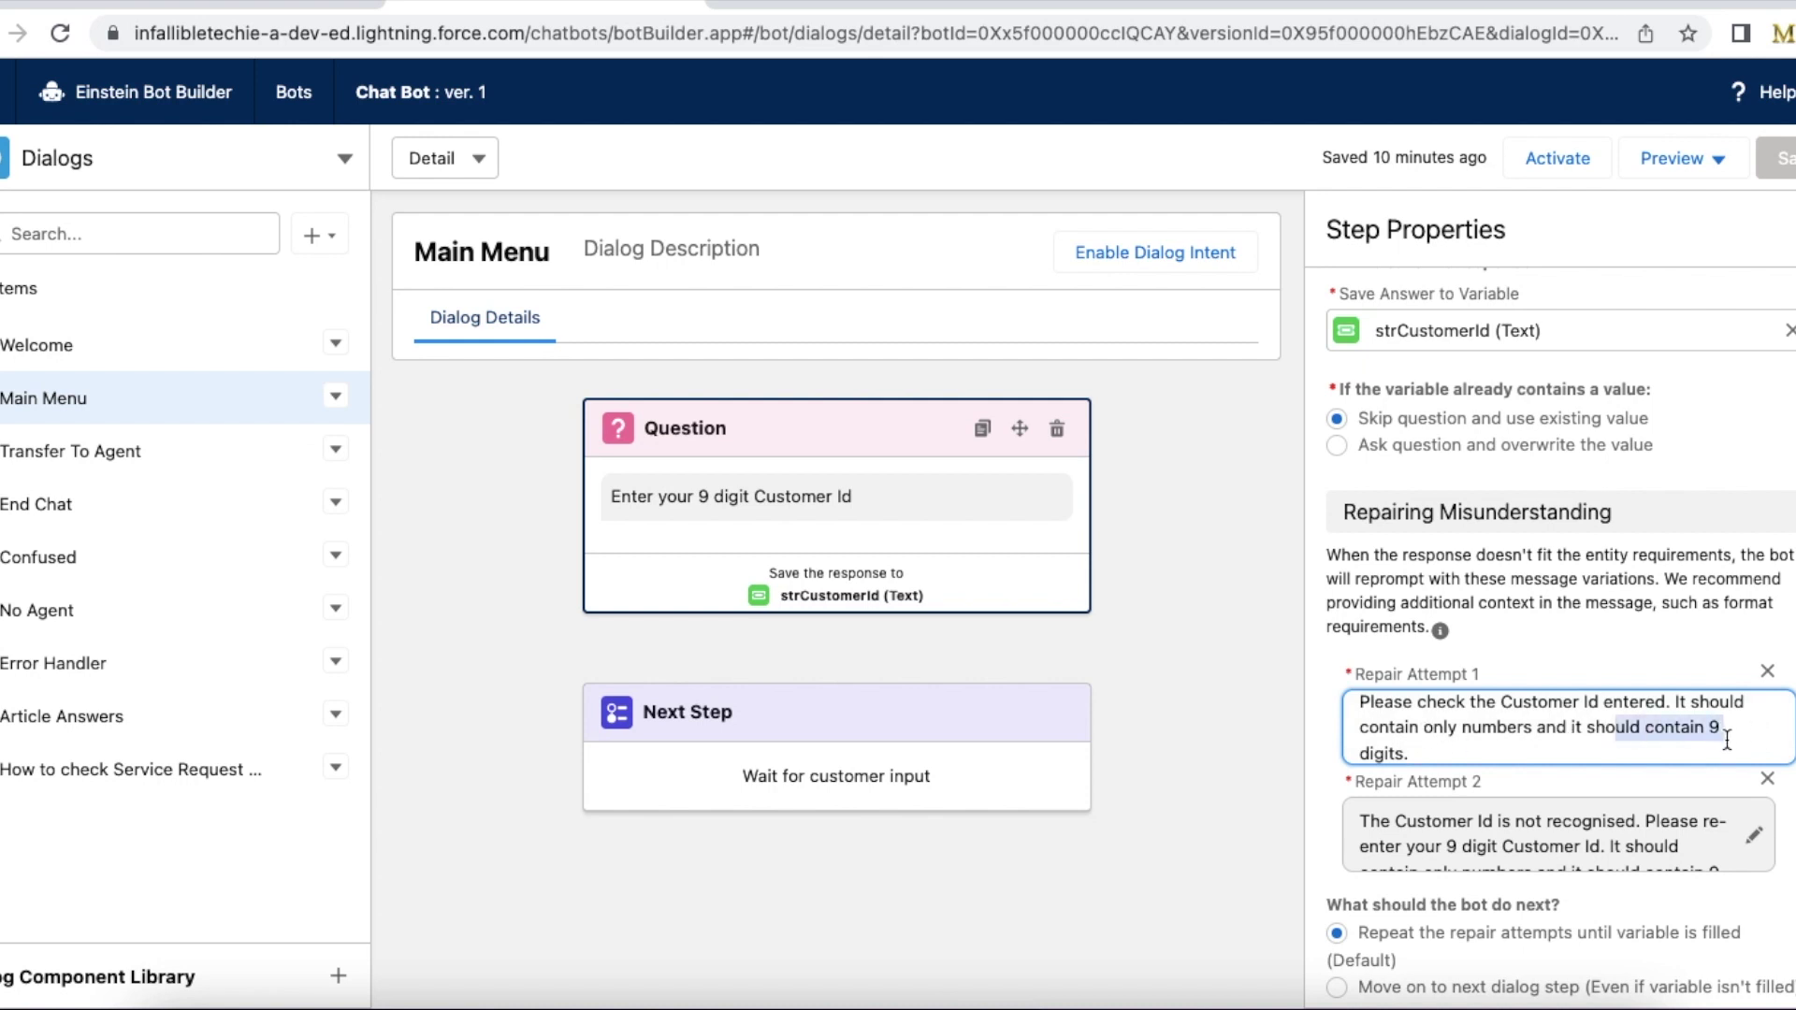
drag(1481, 784, 1455, 784)
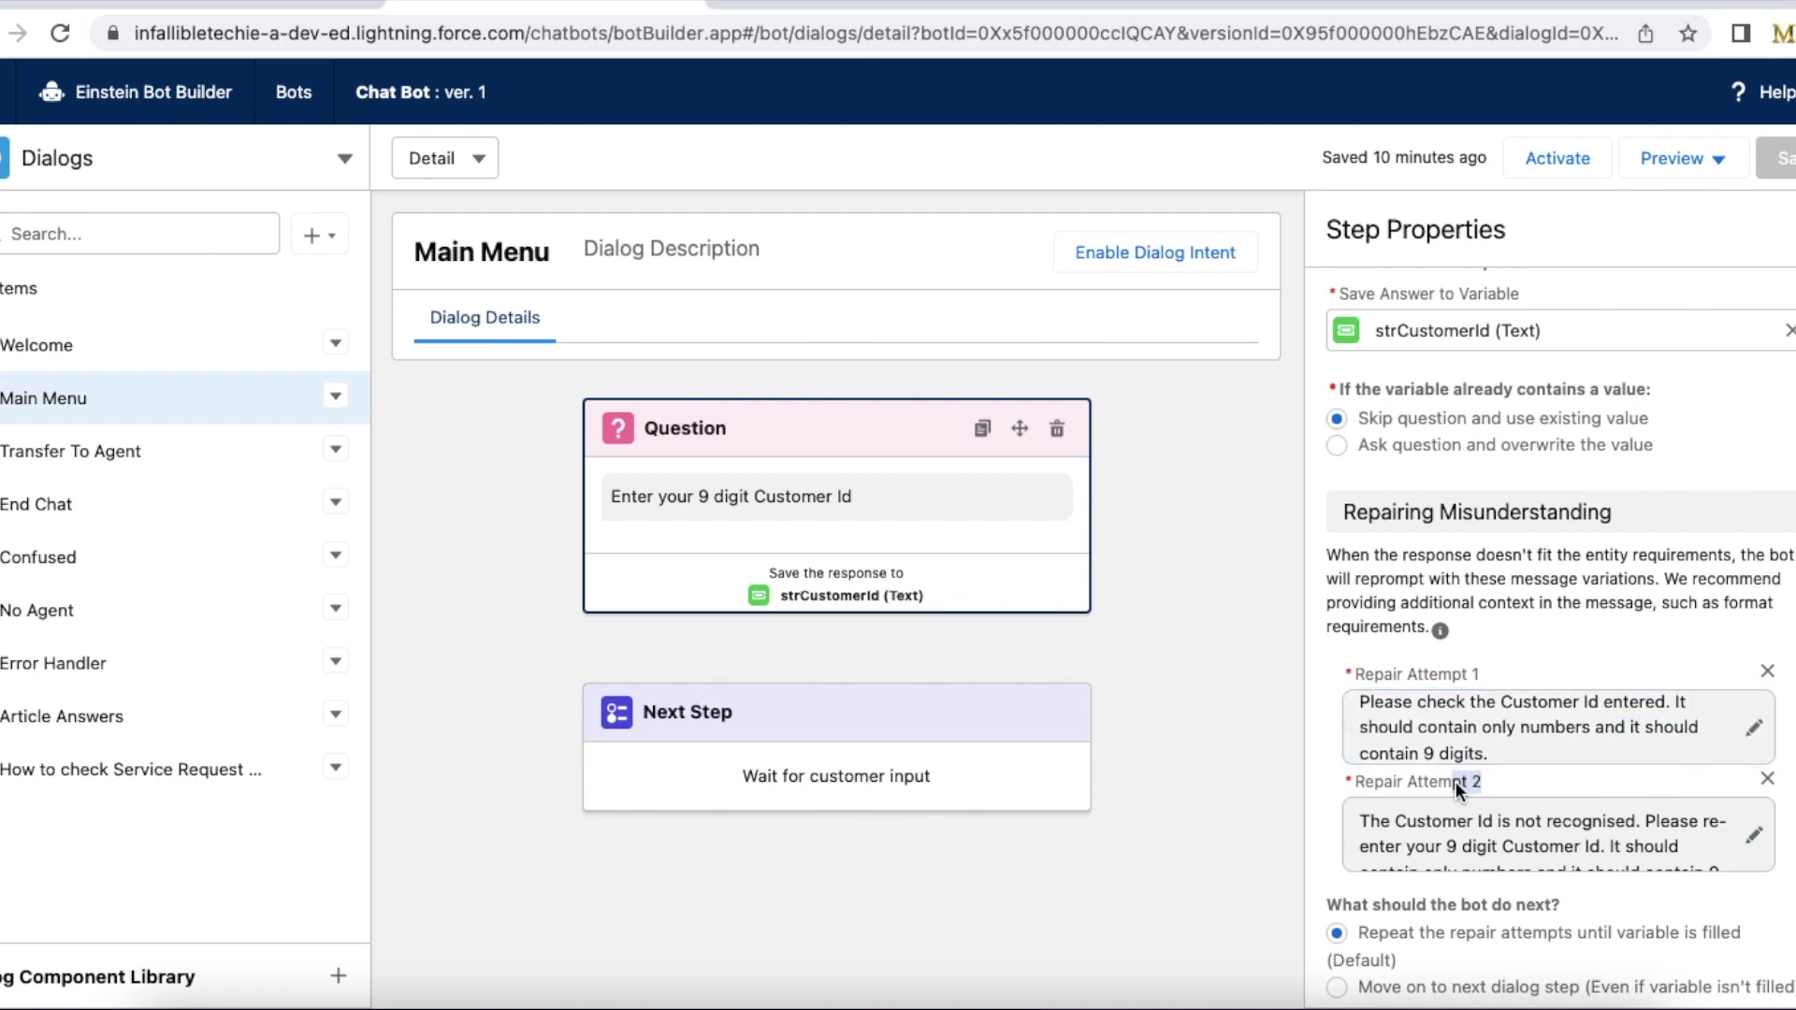
click(1753, 835)
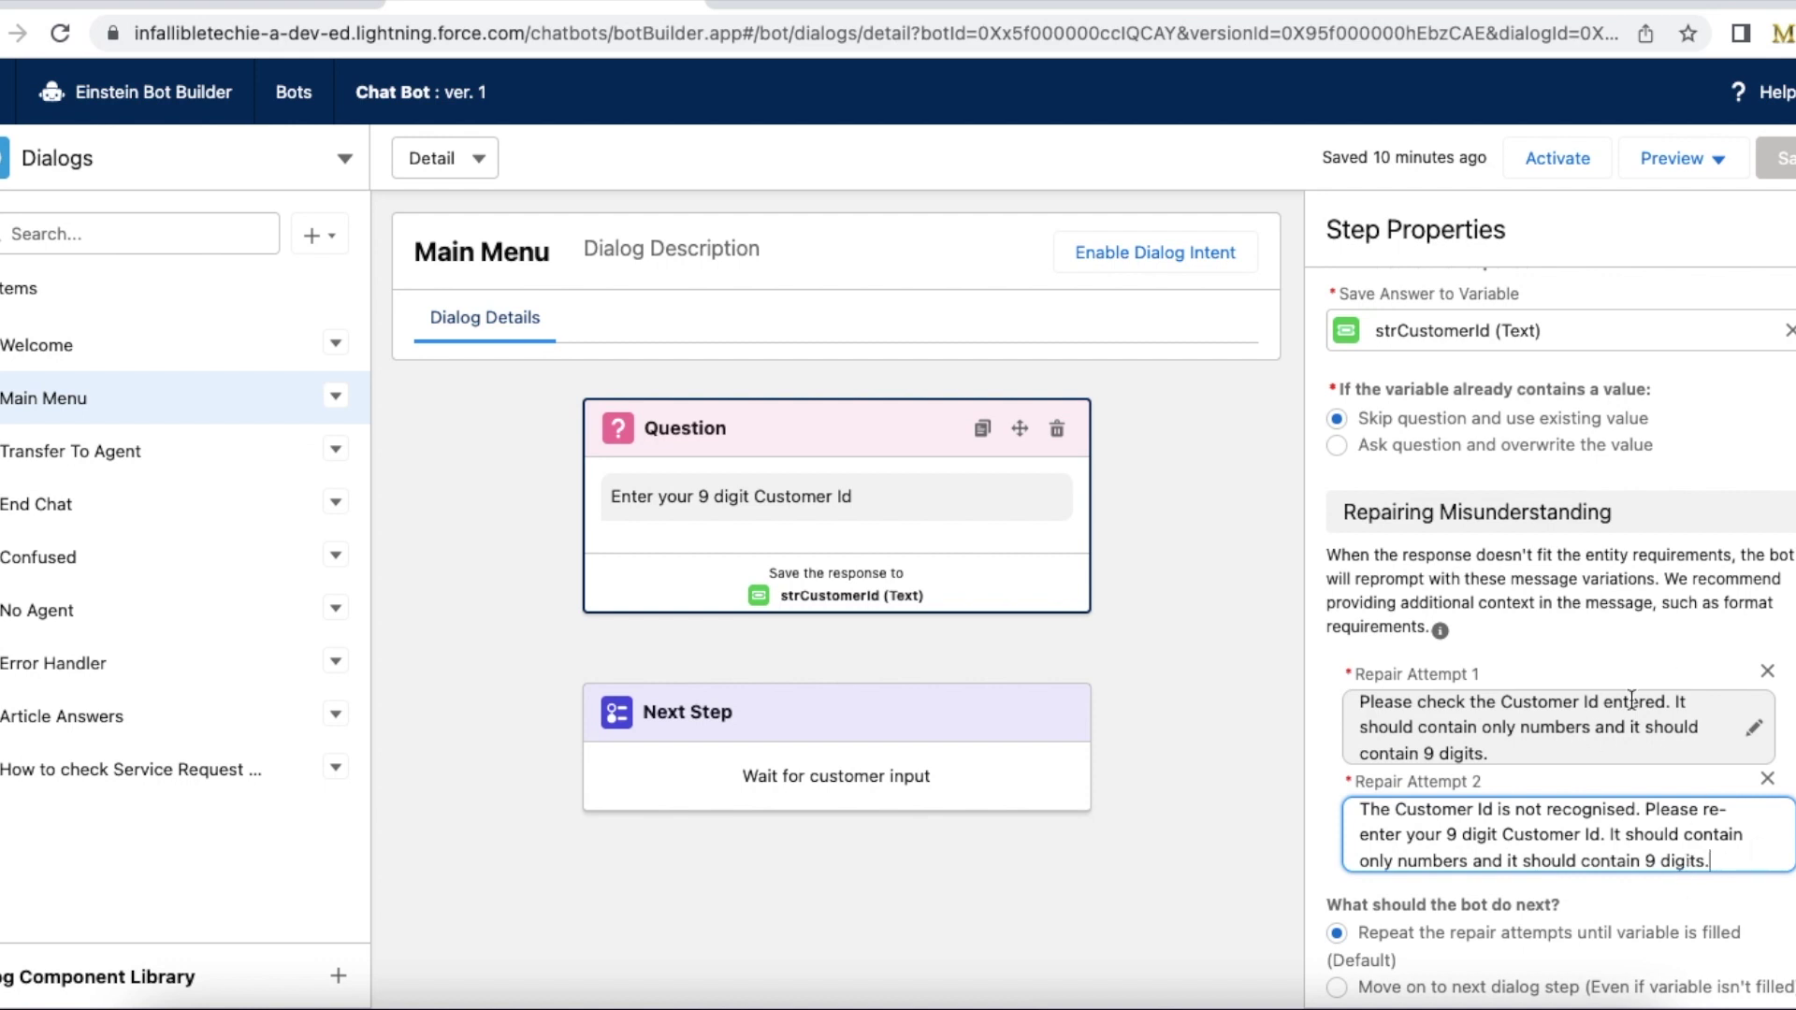
click(1573, 176)
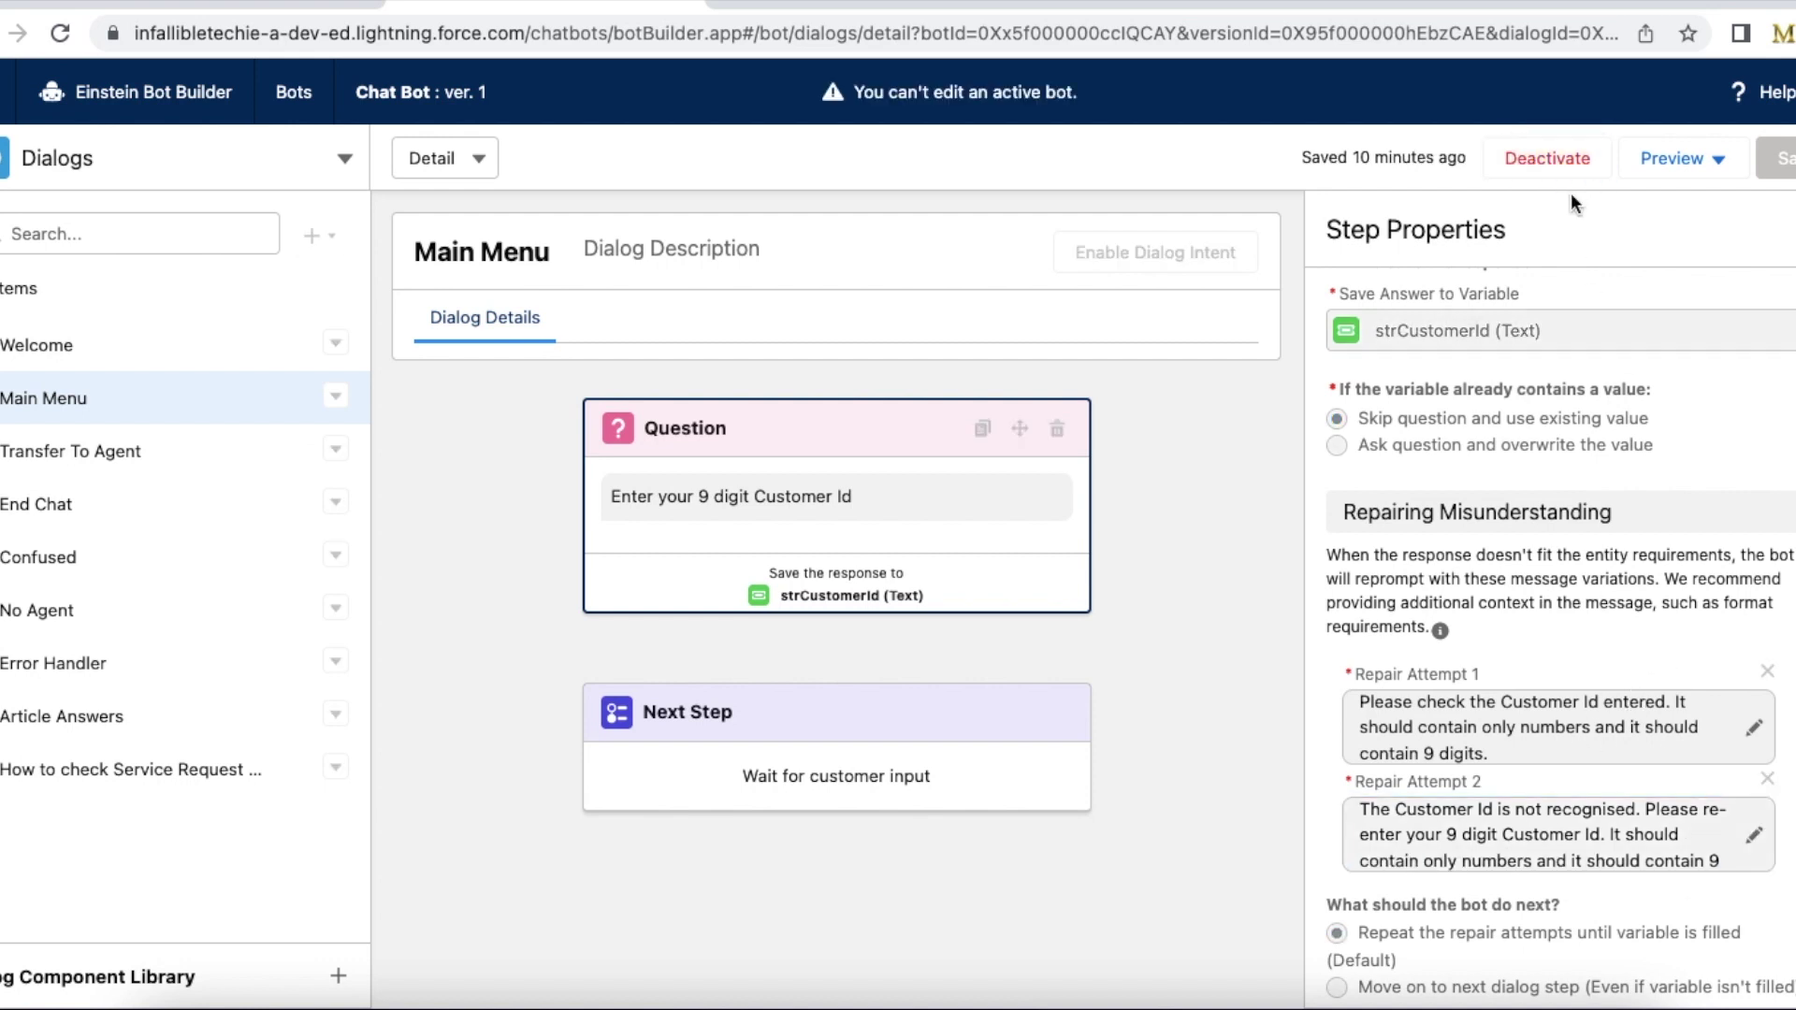
Step: Launch a Rich Content Preview over Embedded Chat and start chatting with the bot
click(1653, 174)
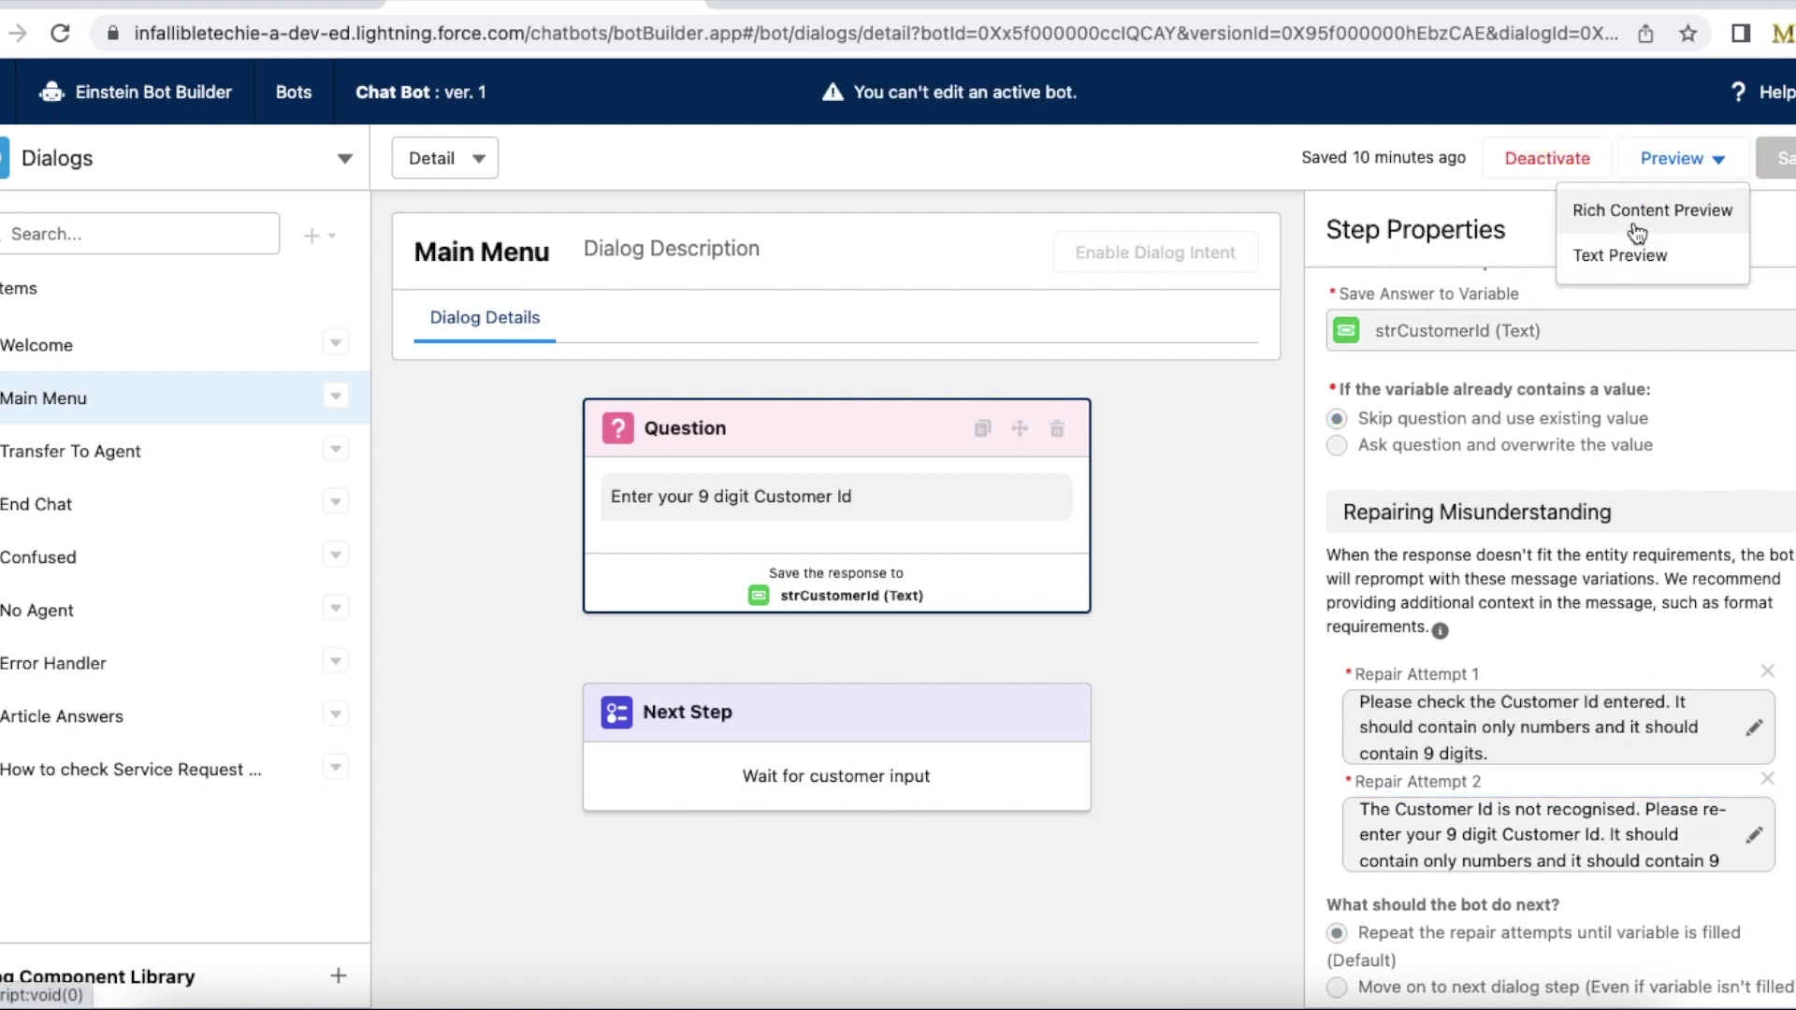
click(1635, 211)
click(1591, 400)
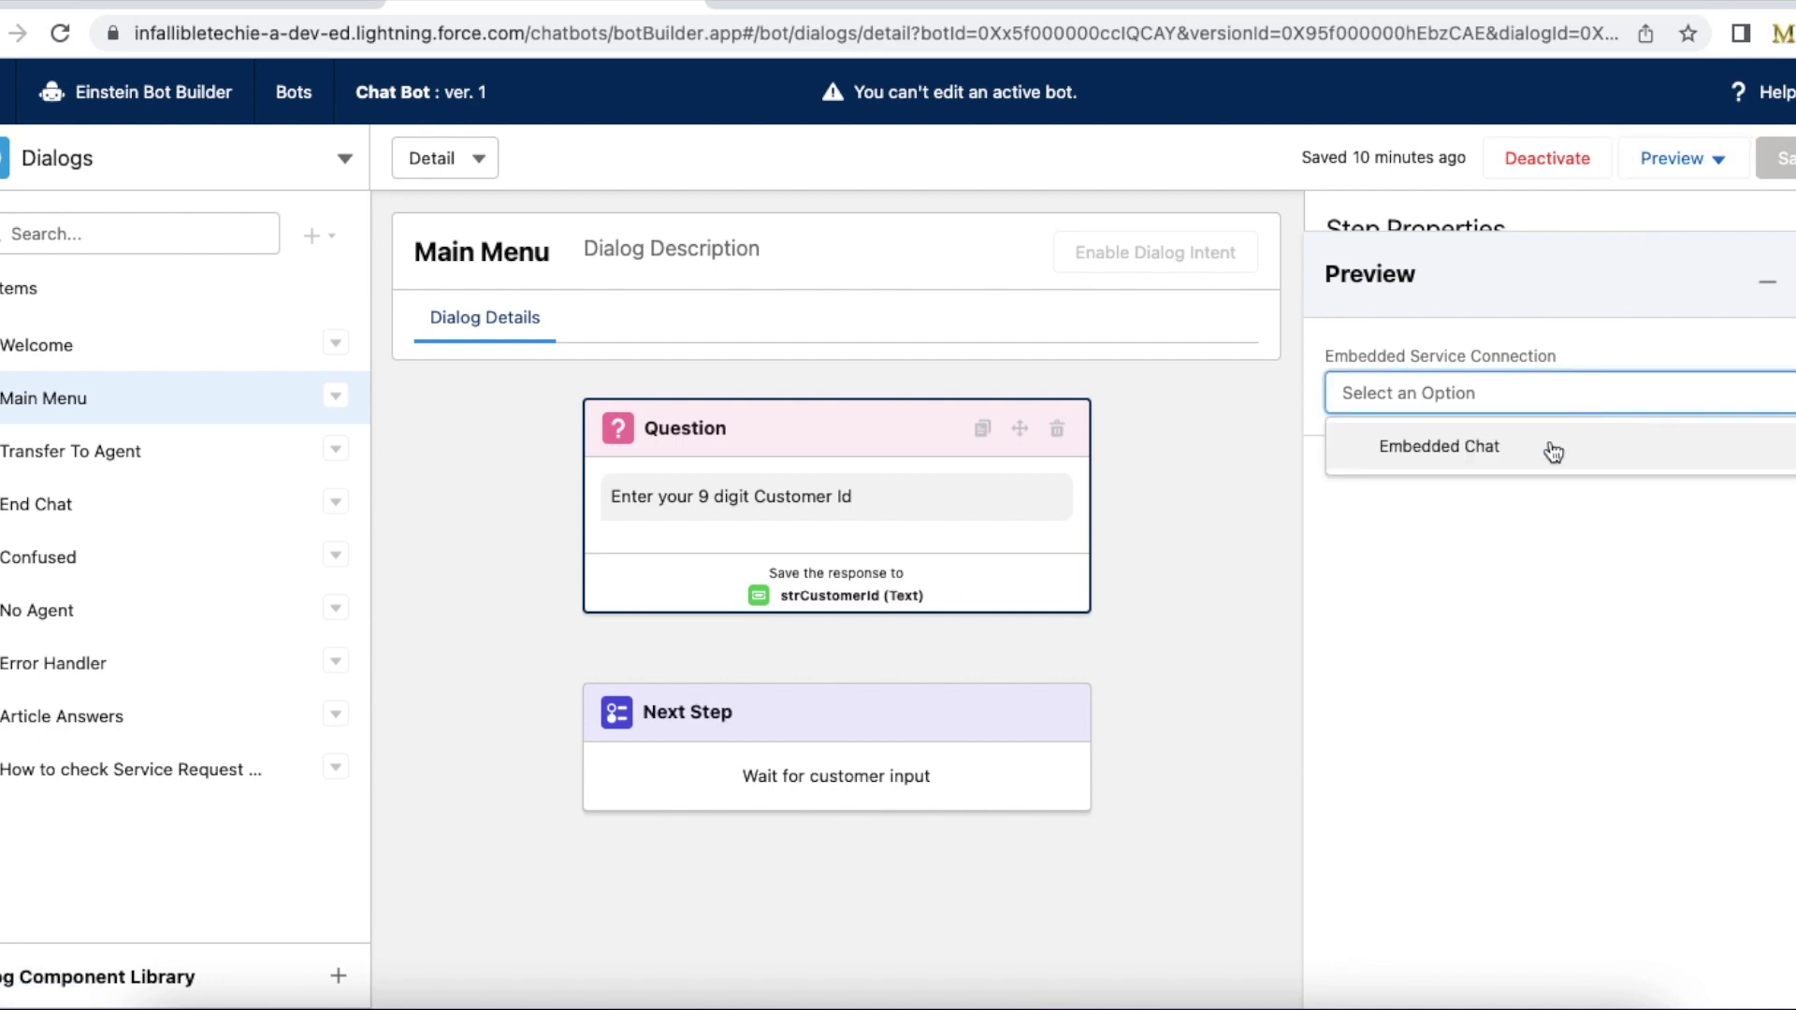
click(1550, 447)
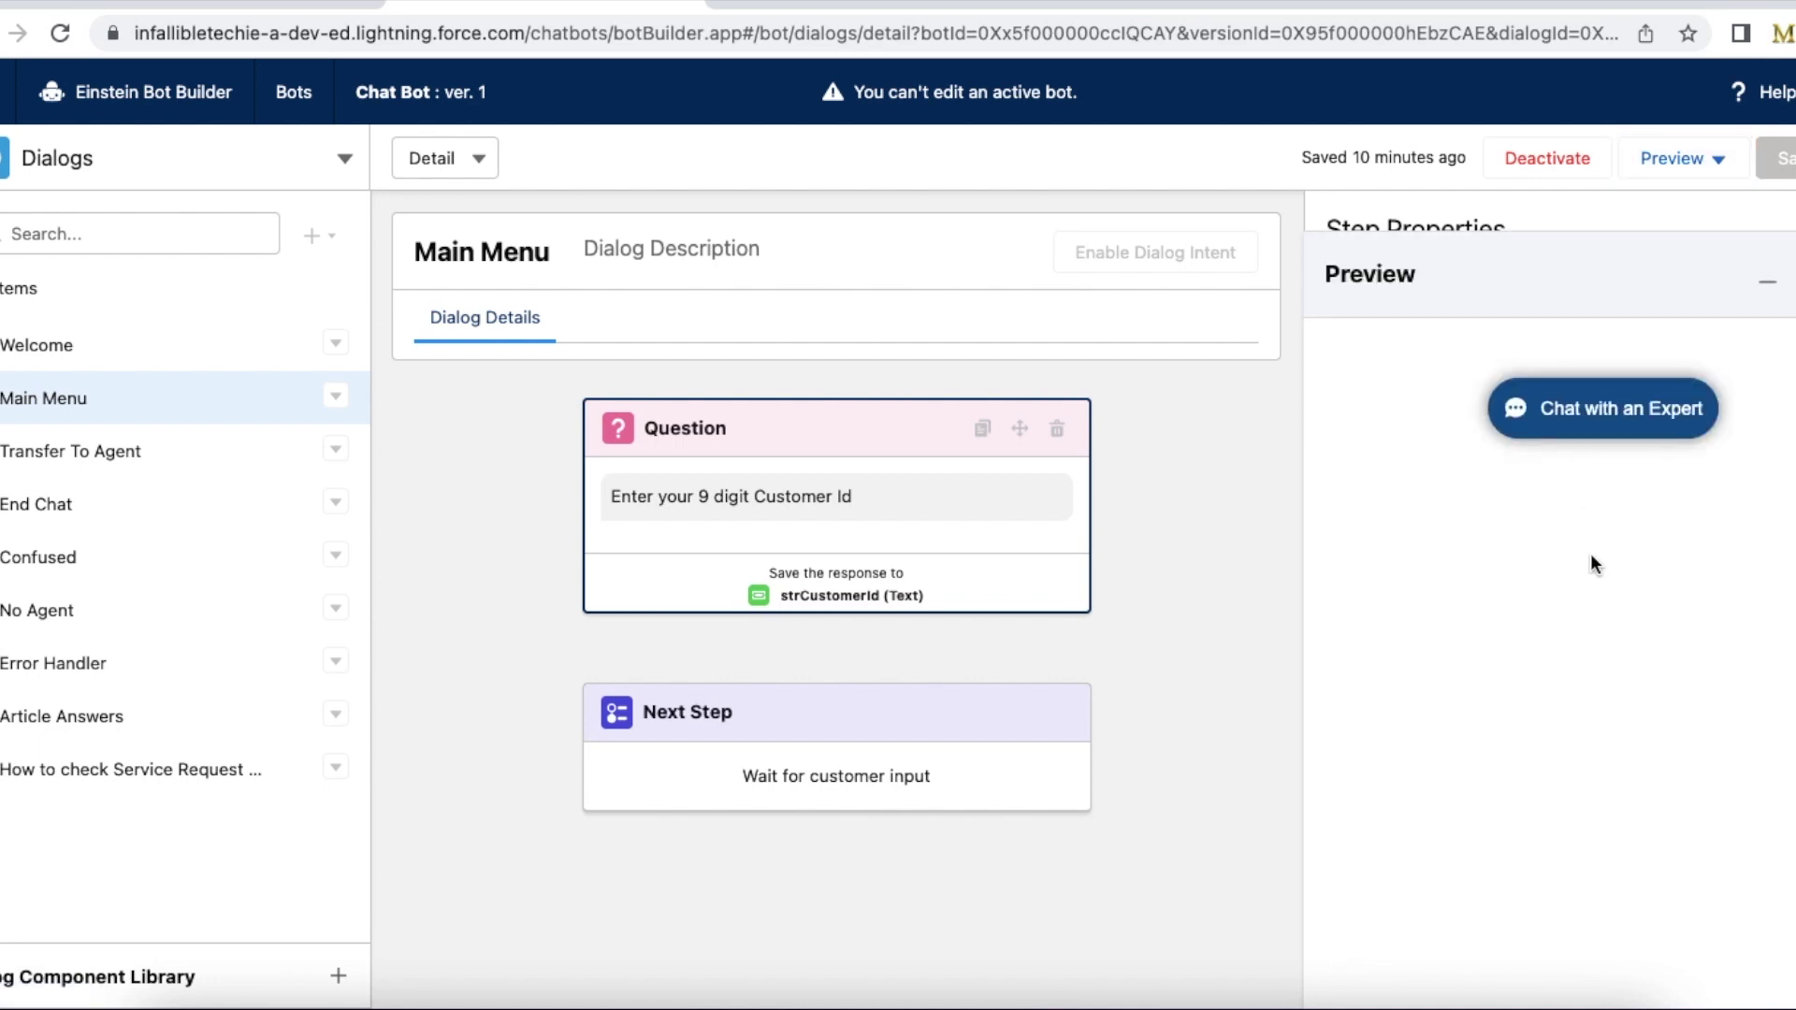
click(1603, 430)
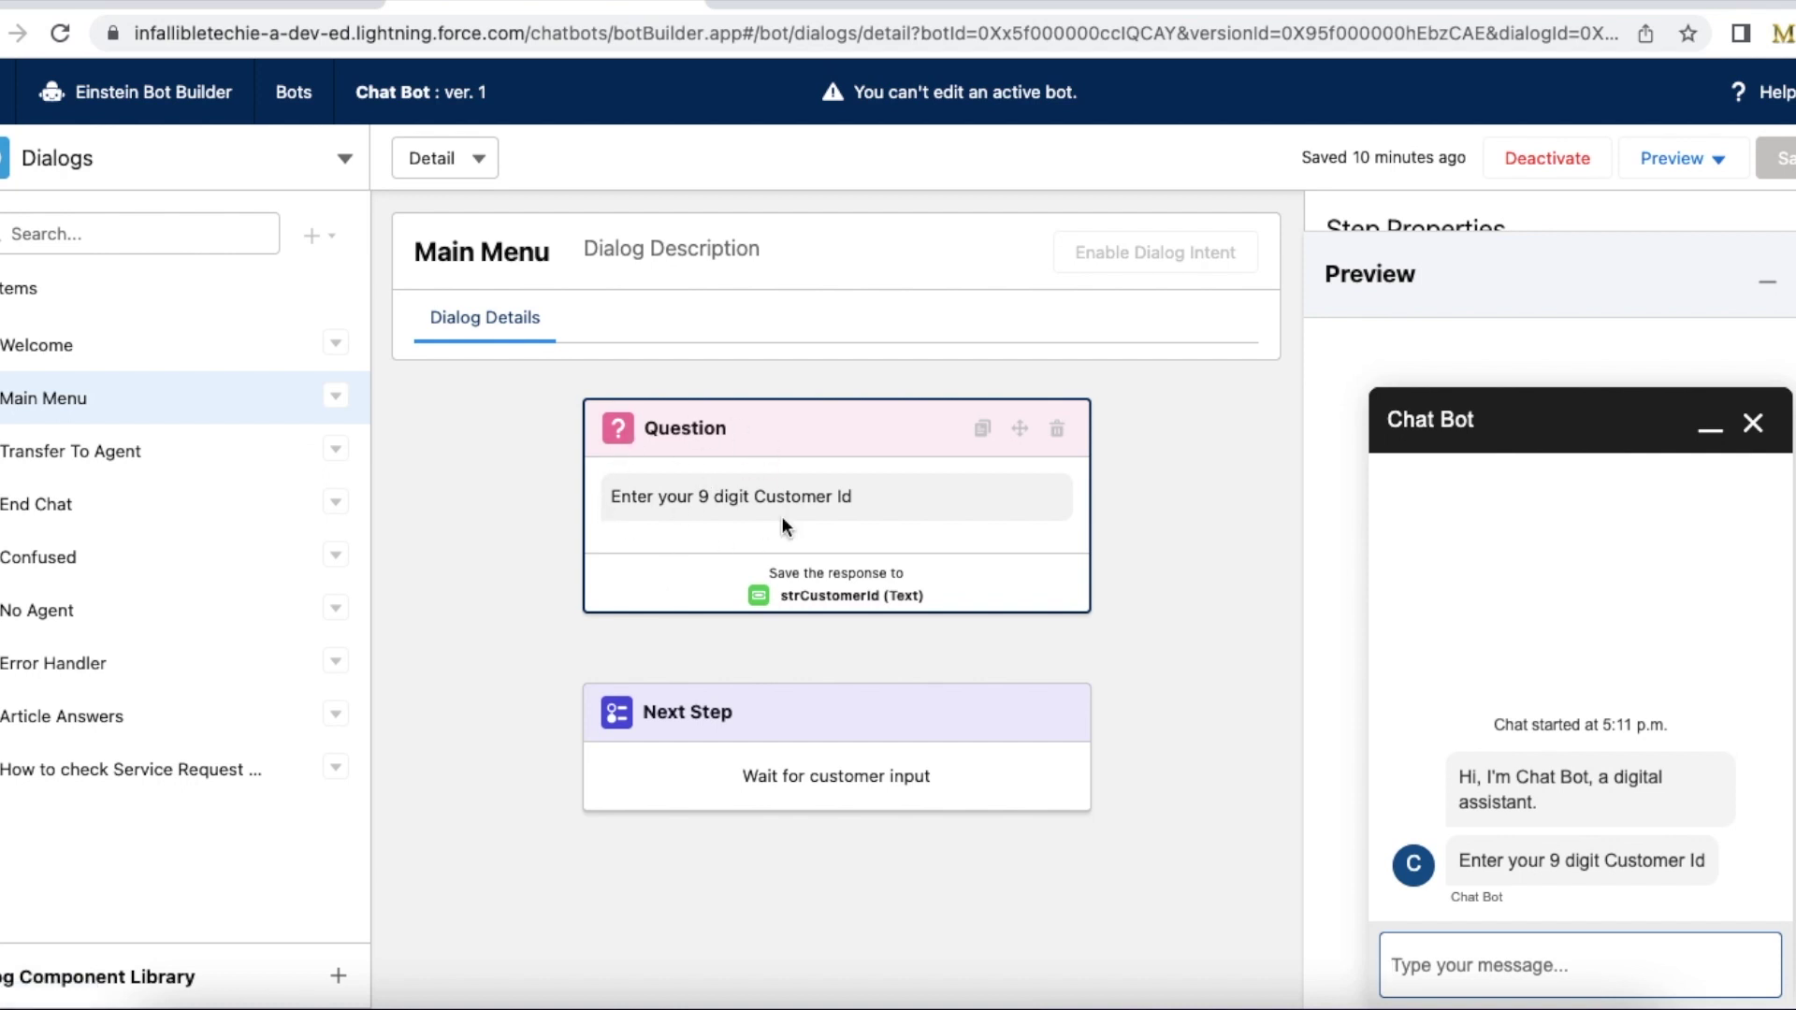
Step: Send the invalid Customer Id 123456xyz in the preview chat and highlight the repair reply
click(1674, 859)
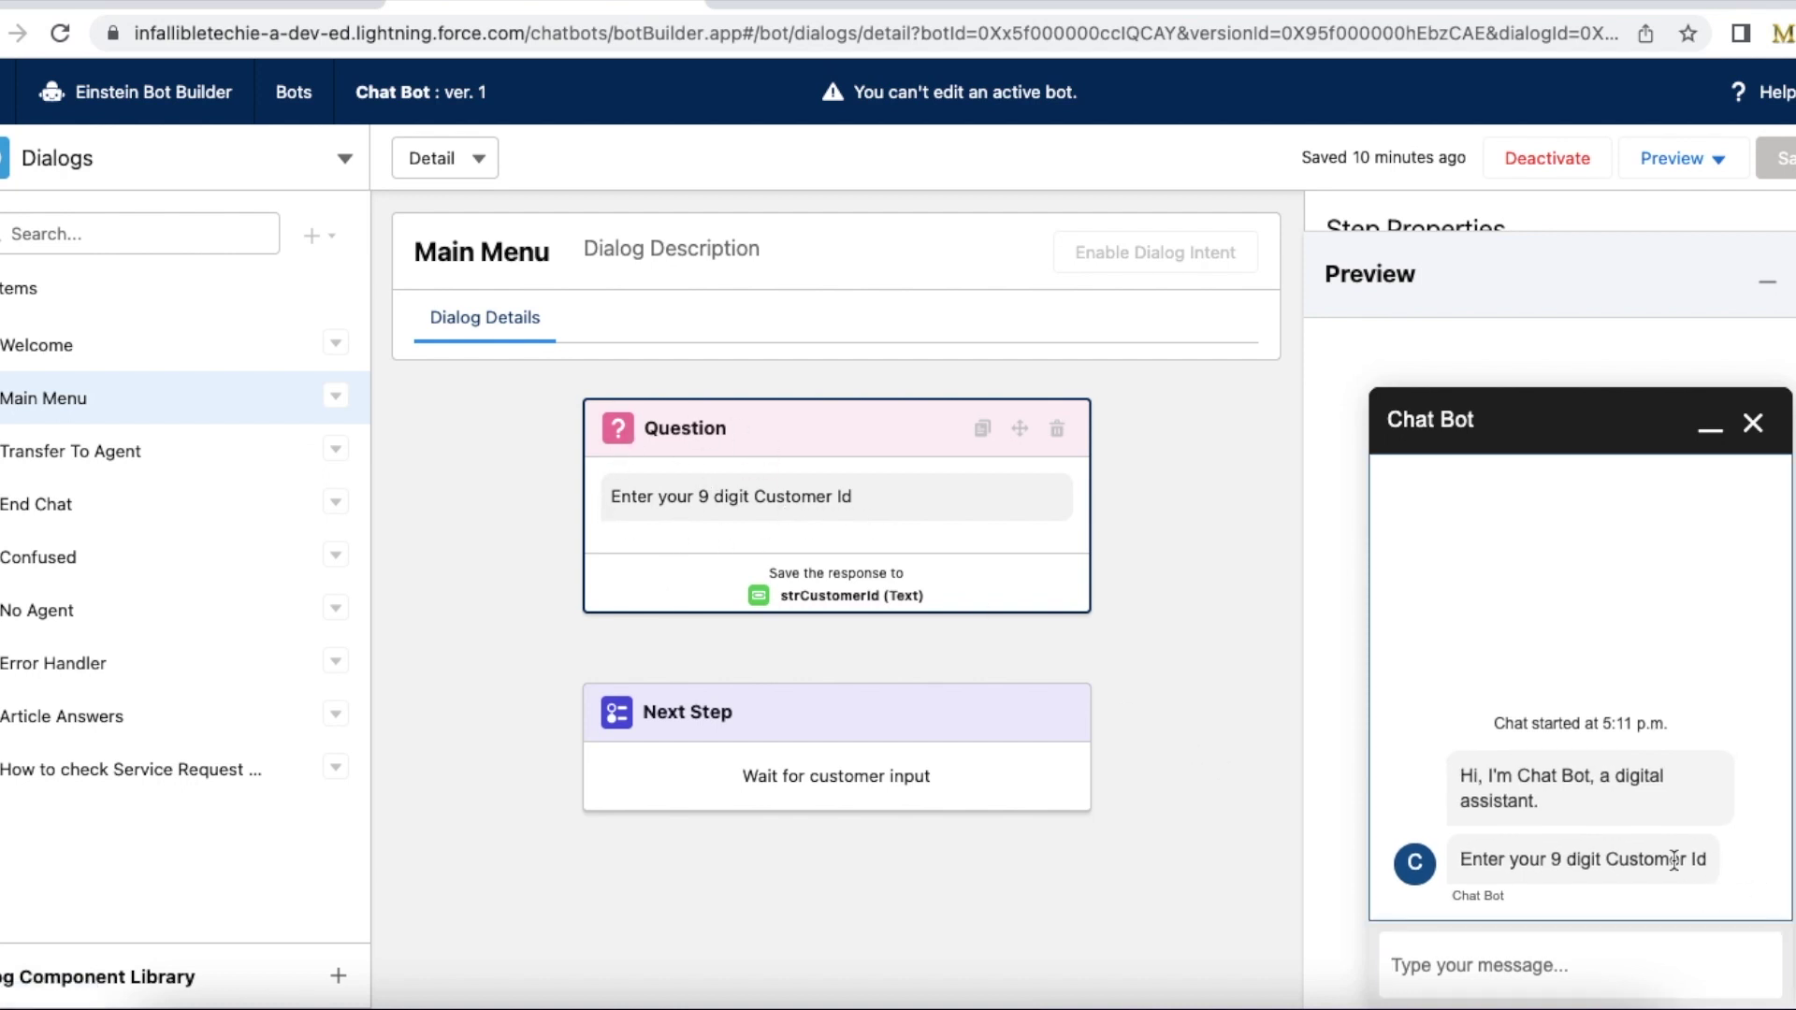
triple_click(1674, 858)
click(1417, 968)
text(12)
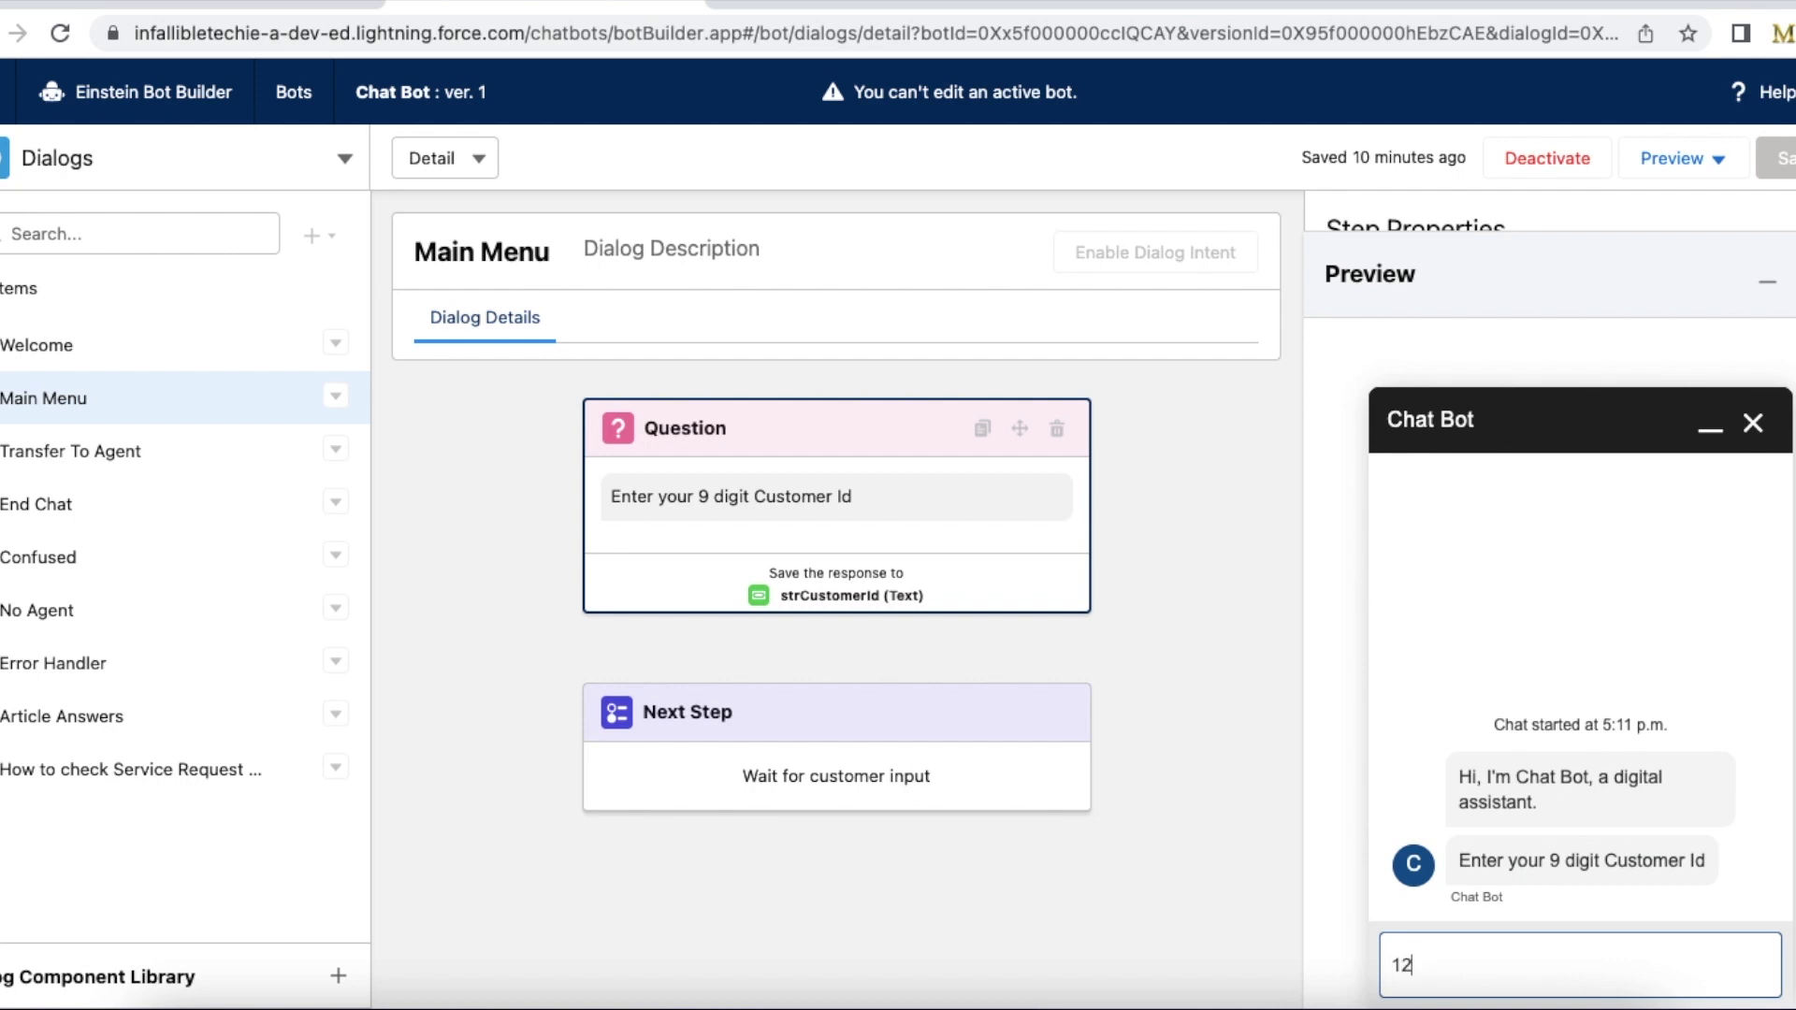
text(3456xyz)
key(Return)
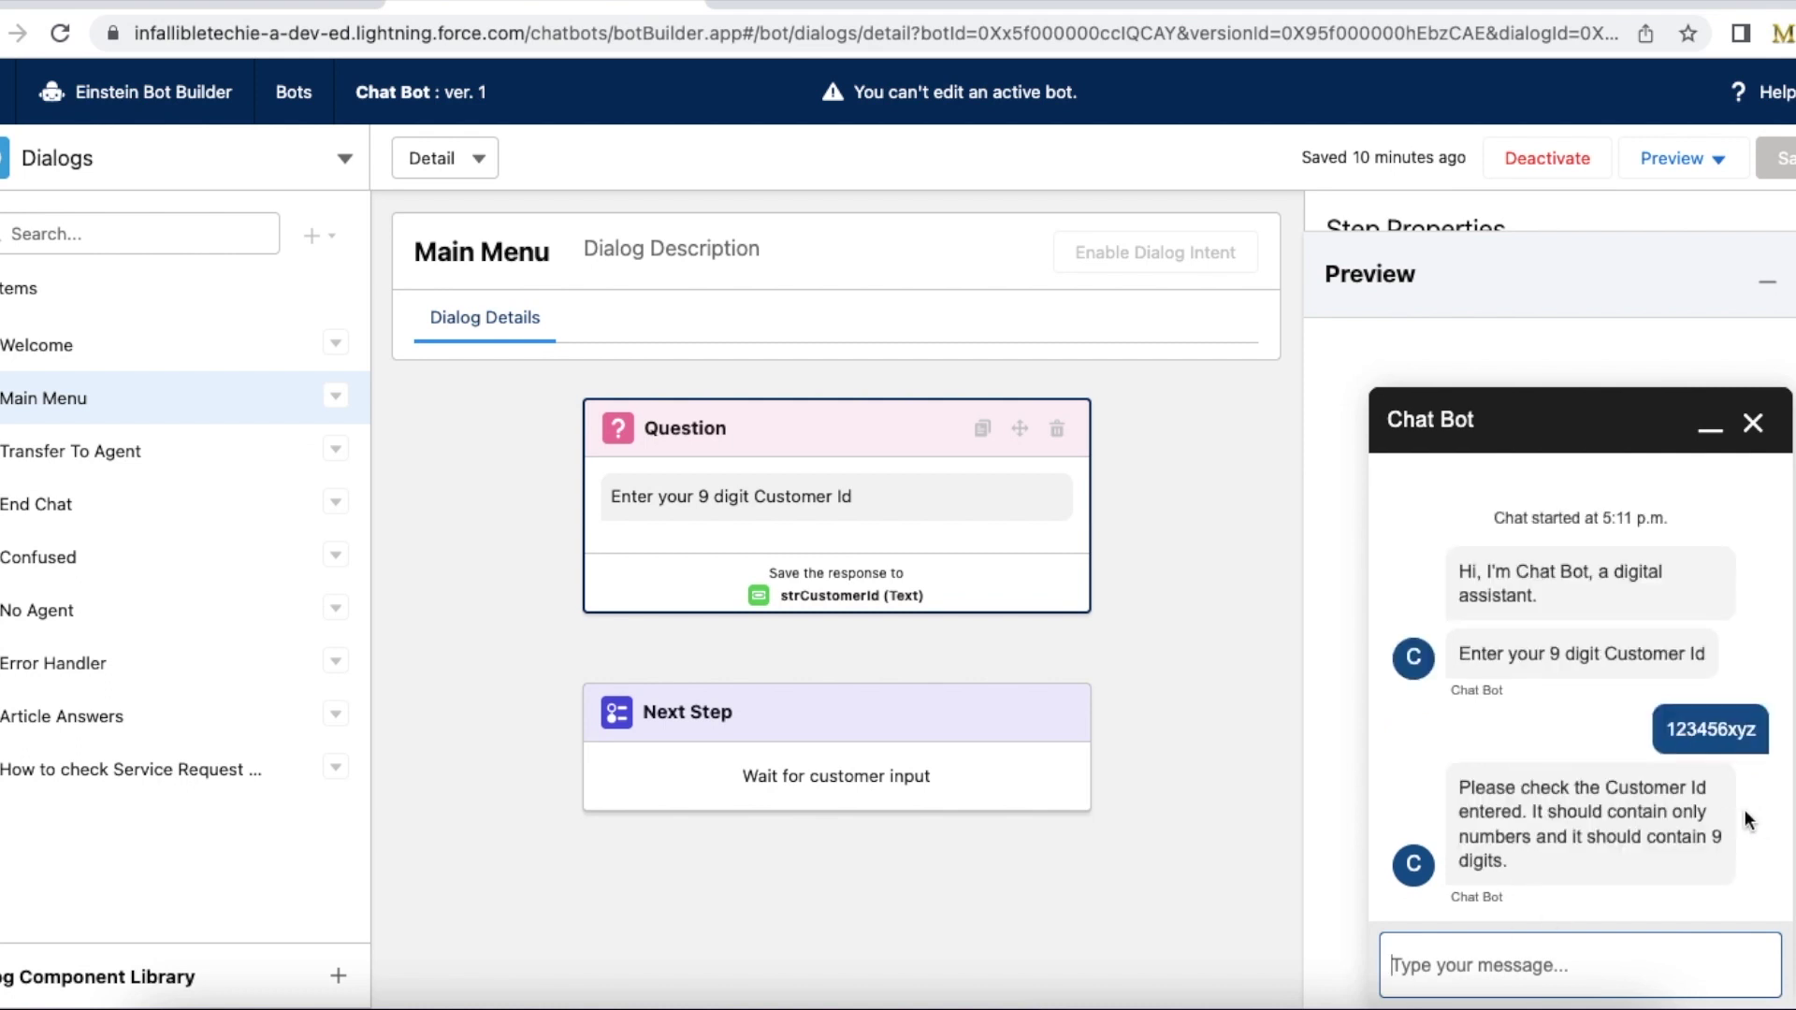
drag(1460, 786, 1519, 859)
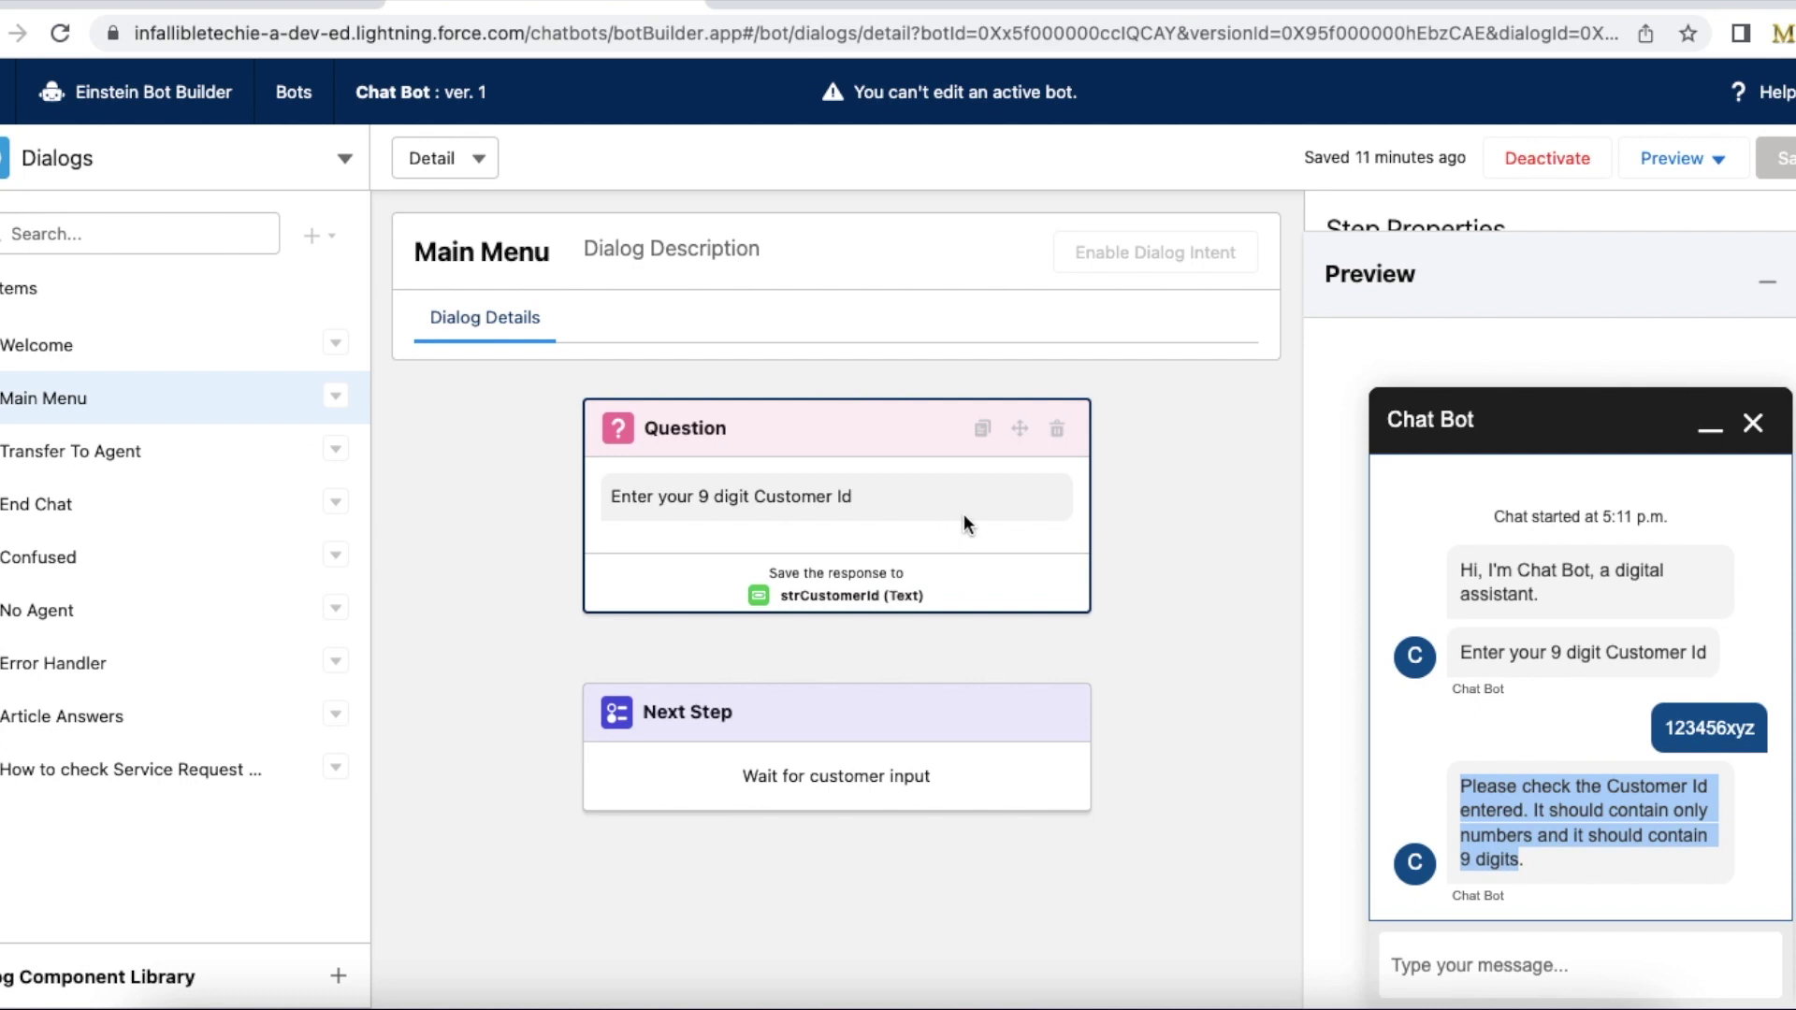
click(1512, 956)
Step: Send the valid Customer Id 123456789 and highlight the sent message in the chat
text(1234)
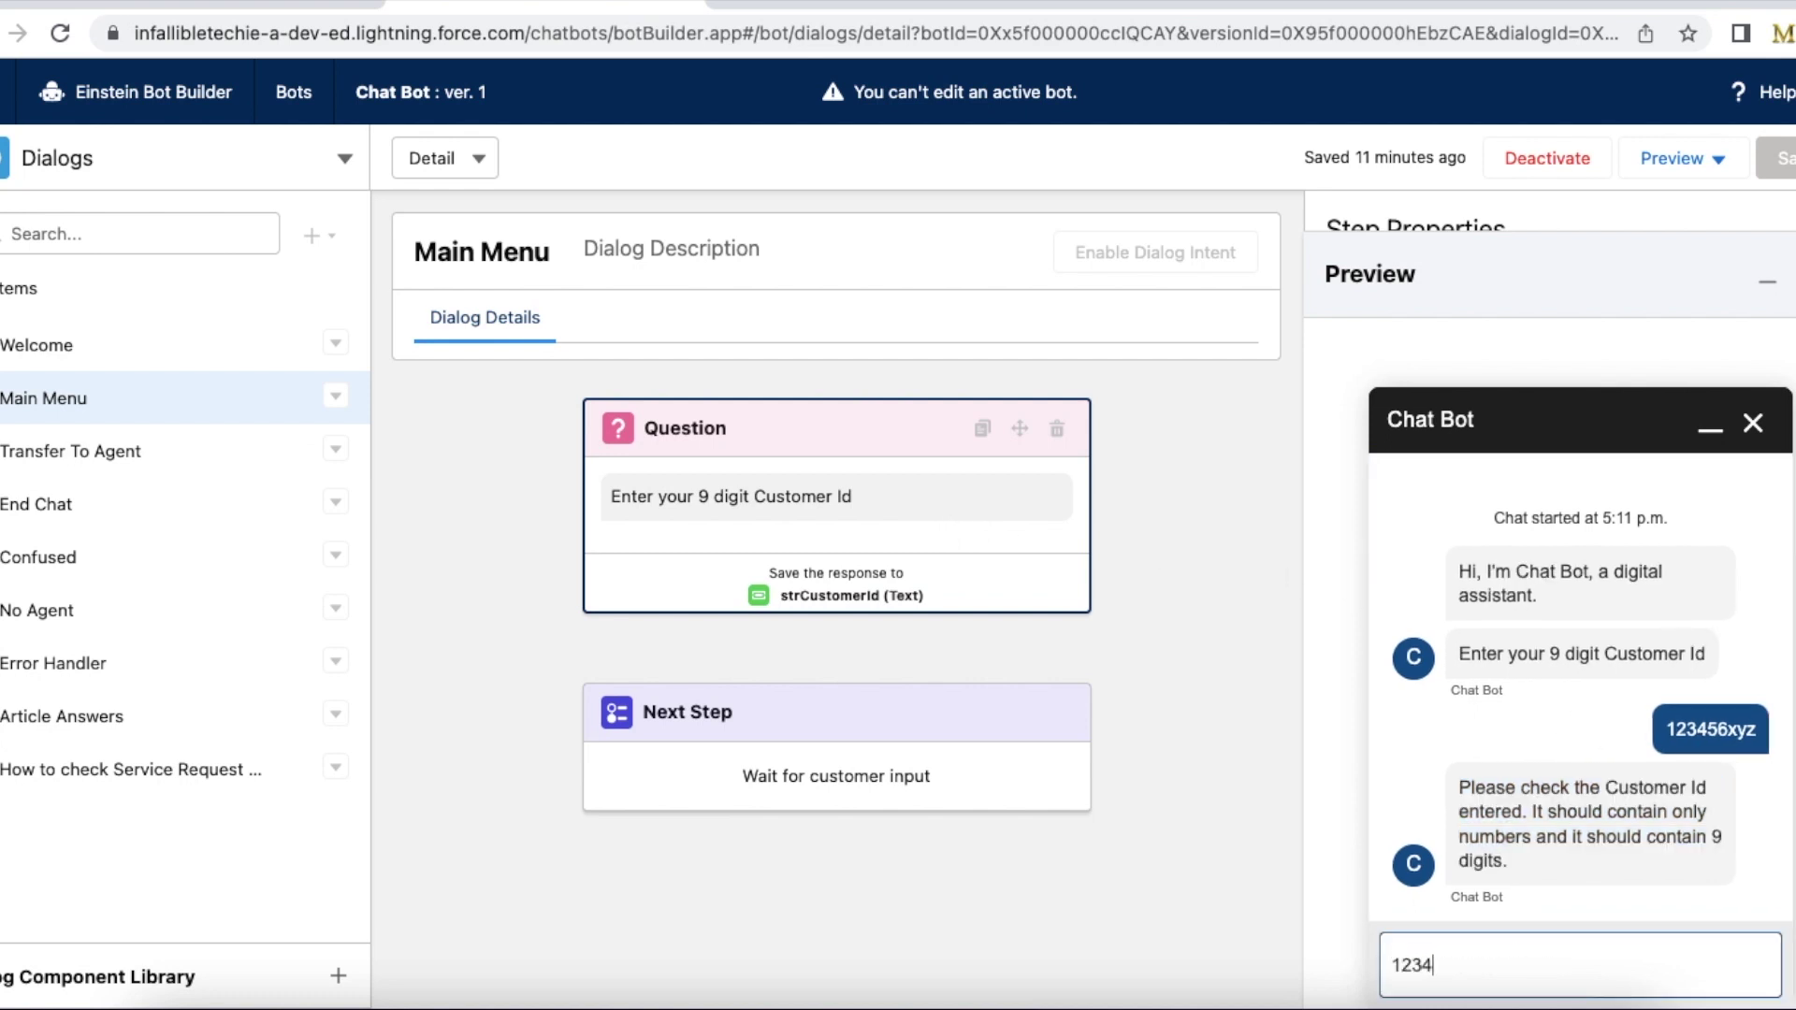
text(56789)
key(Return)
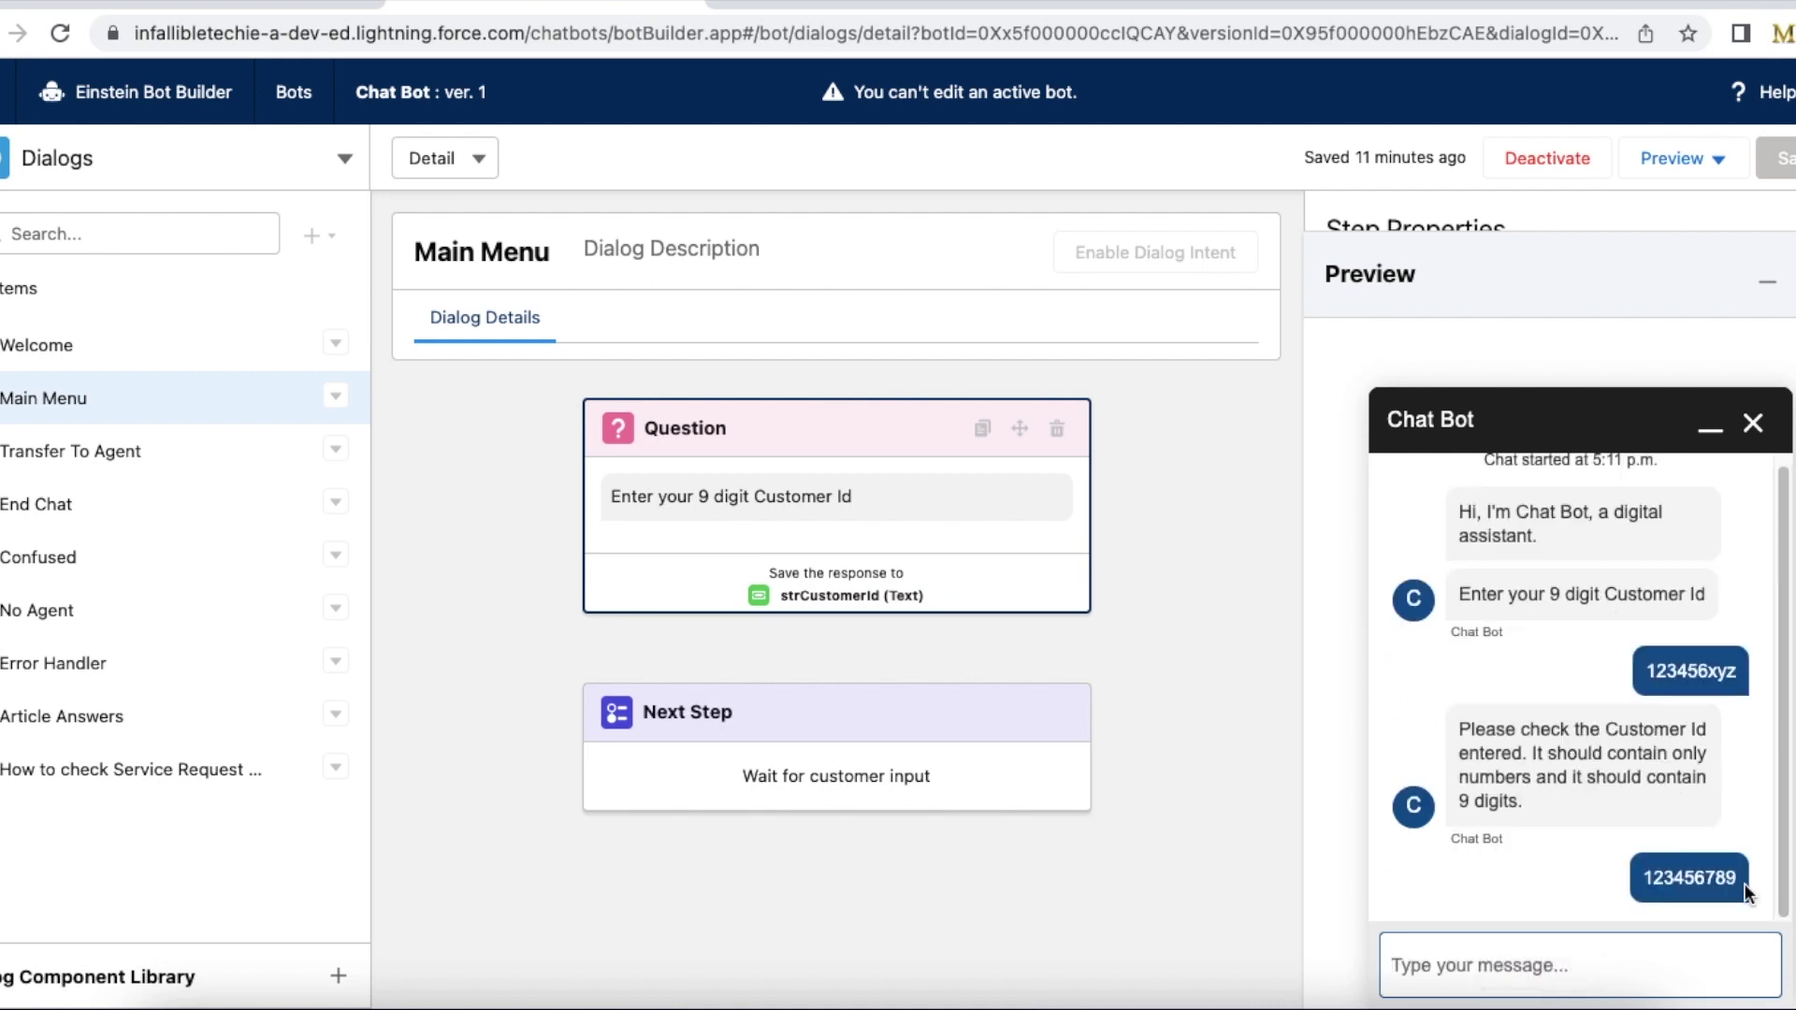
click(1711, 866)
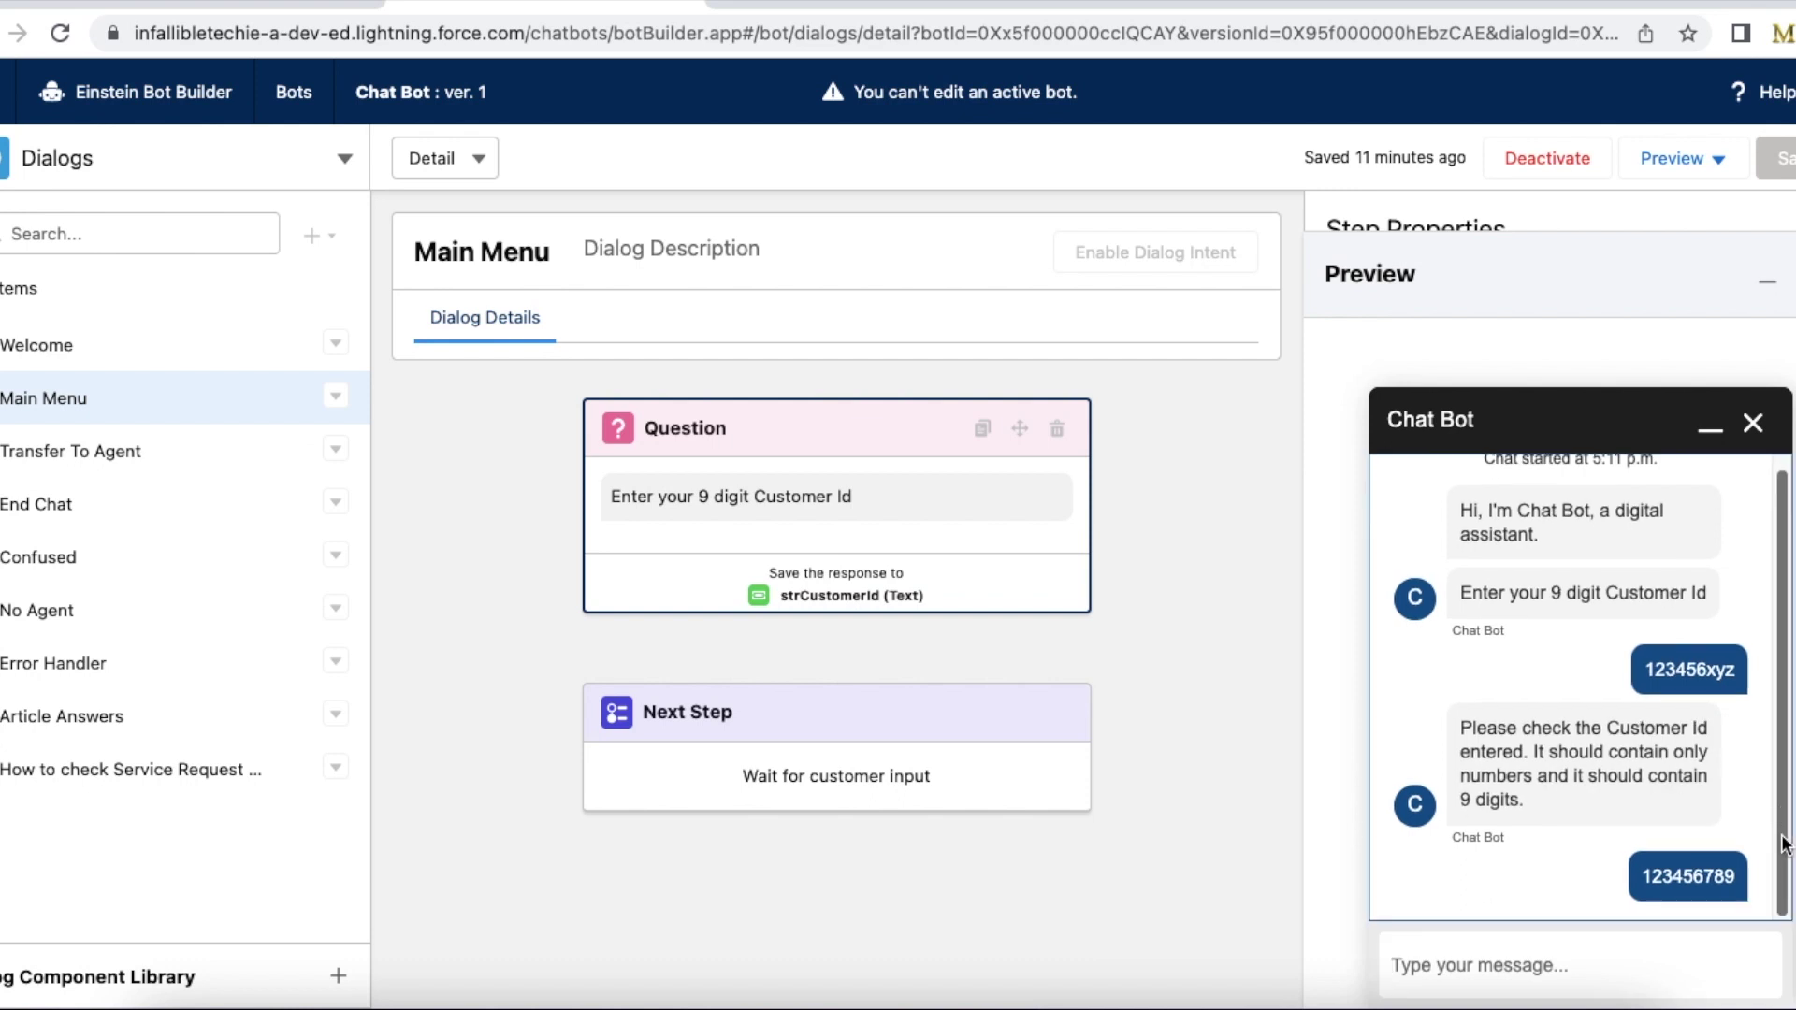
drag(1648, 879, 1742, 877)
click(1646, 881)
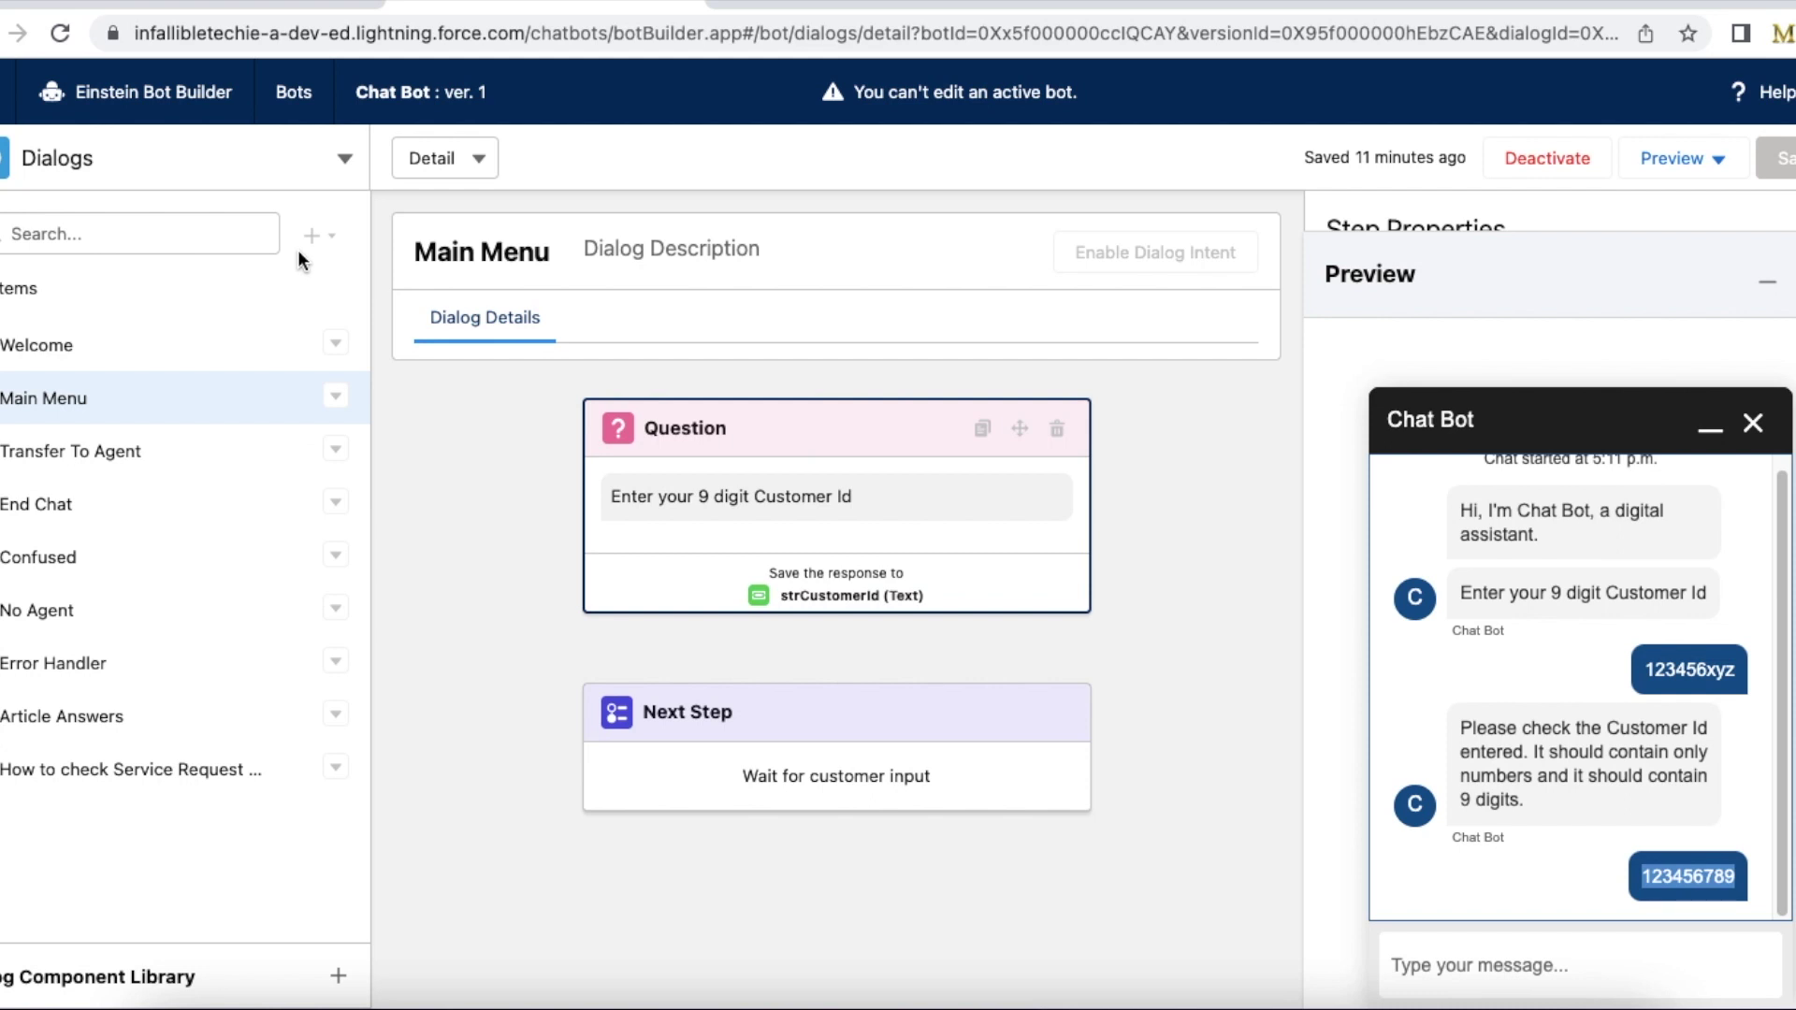
Step: Open the bot section menu listing Overview, Entities and Variables
click(129, 178)
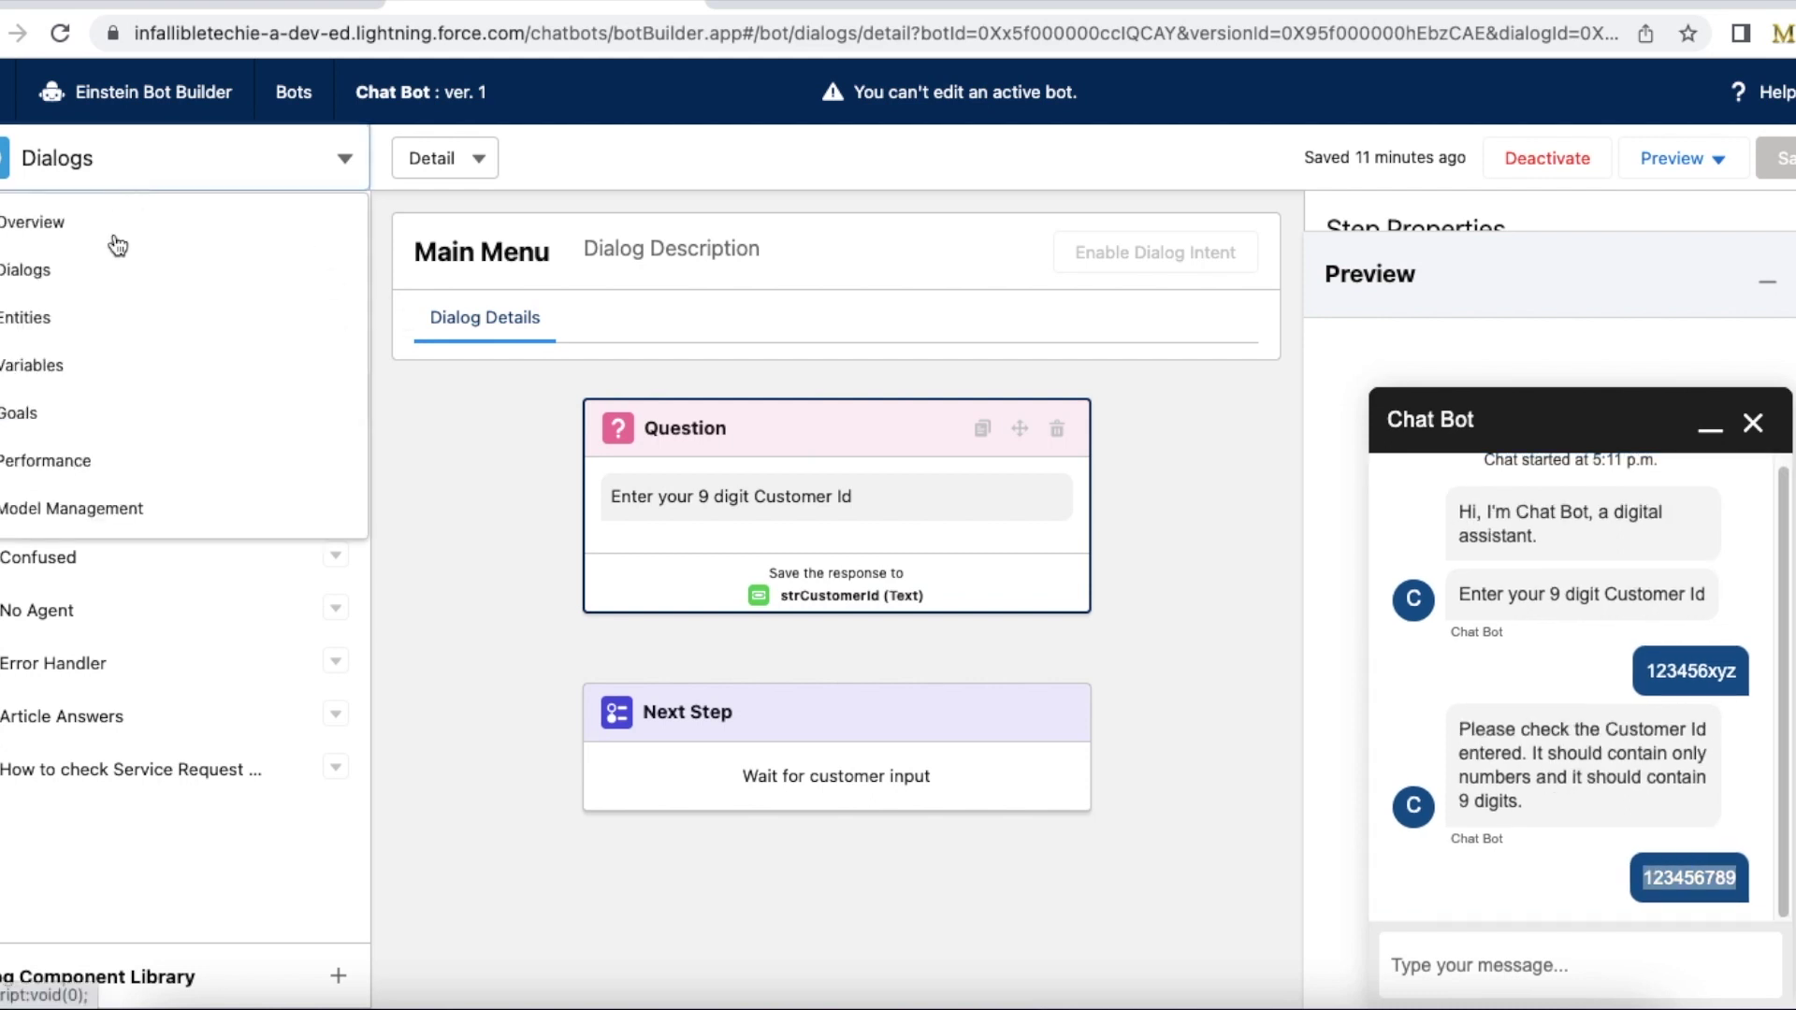